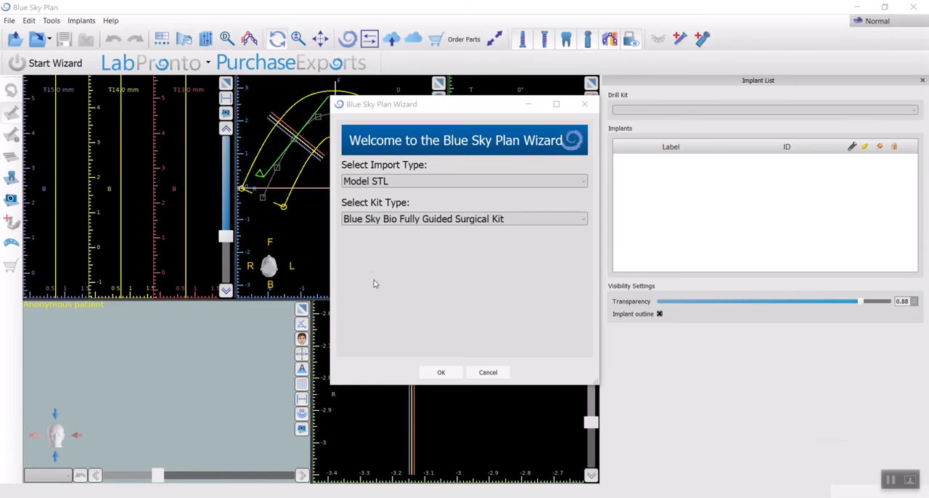
- Start the surgical guide wizard with the Model CT import type and the Blue Sky Bio Fully Guided Surgical Kit
left_click(446, 182)
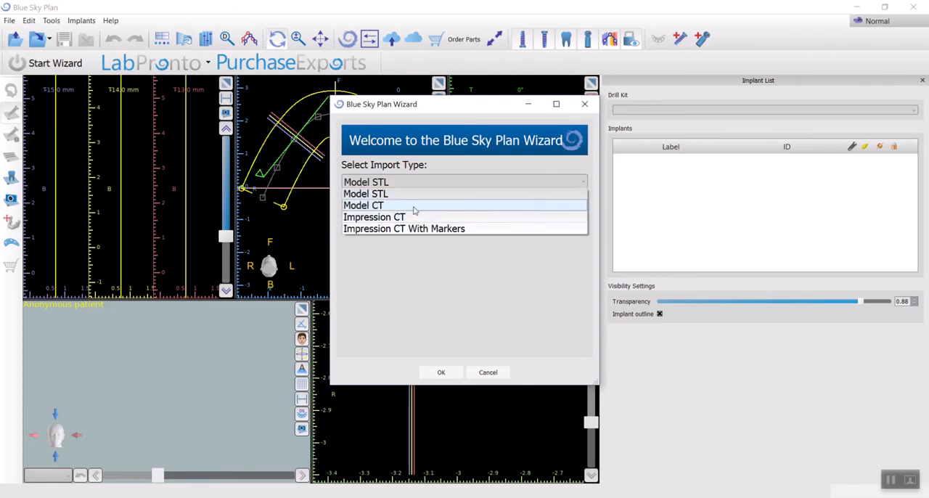
left_click(358, 206)
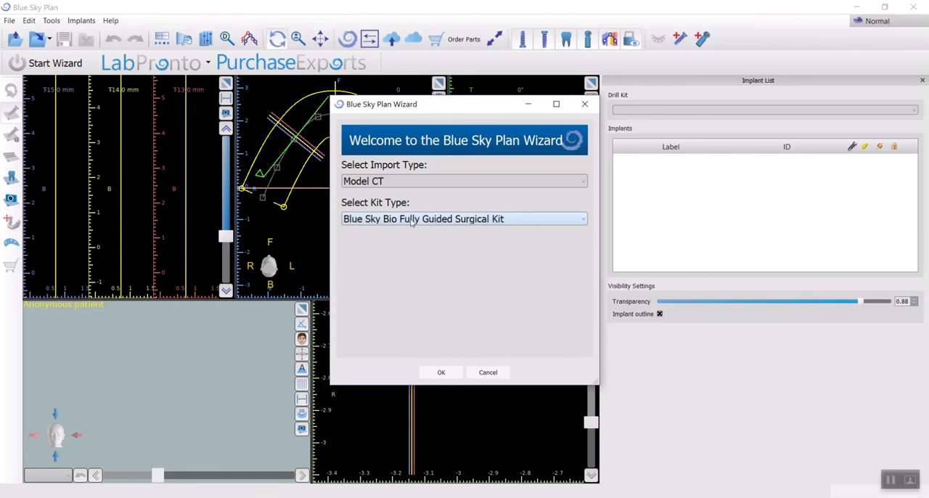
left_click(441, 372)
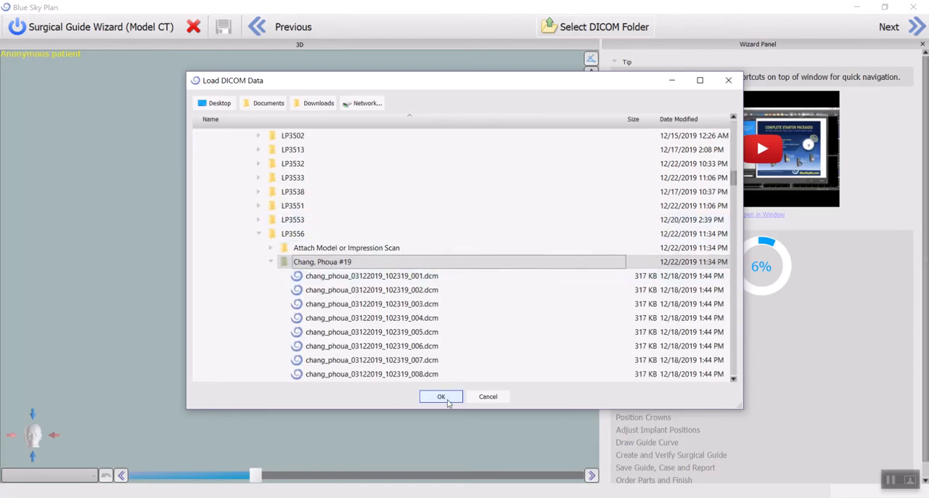
- Load the patient's DICOM folder and accept the default dataset alignment and volume of interest
left_click(444, 399)
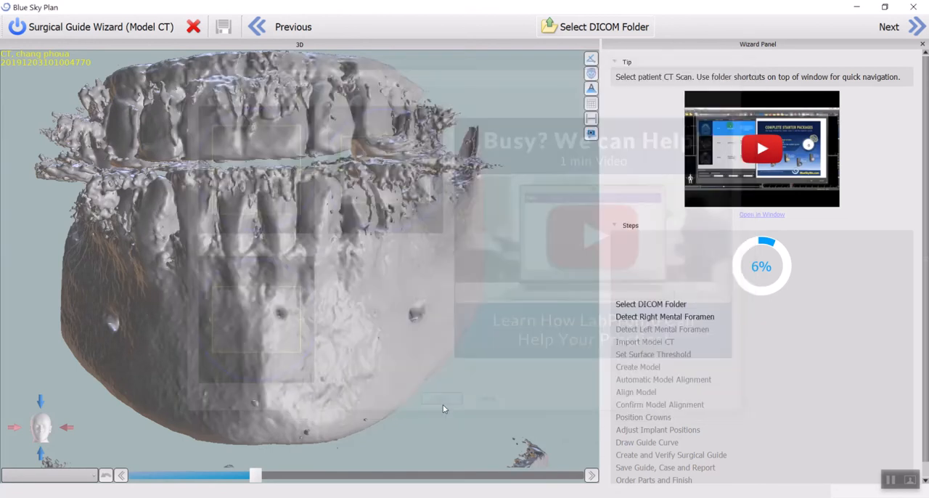
left_click(443, 407)
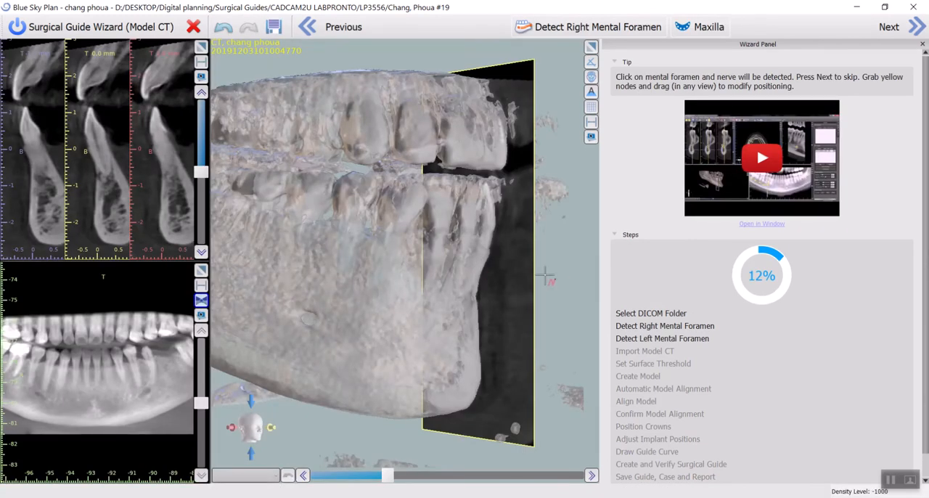
- Detect the right nerve by marking the right mental foramen in the -29 mm cross-section
scroll(103, 172, "down", 3)
scroll(103, 172, "down", 7)
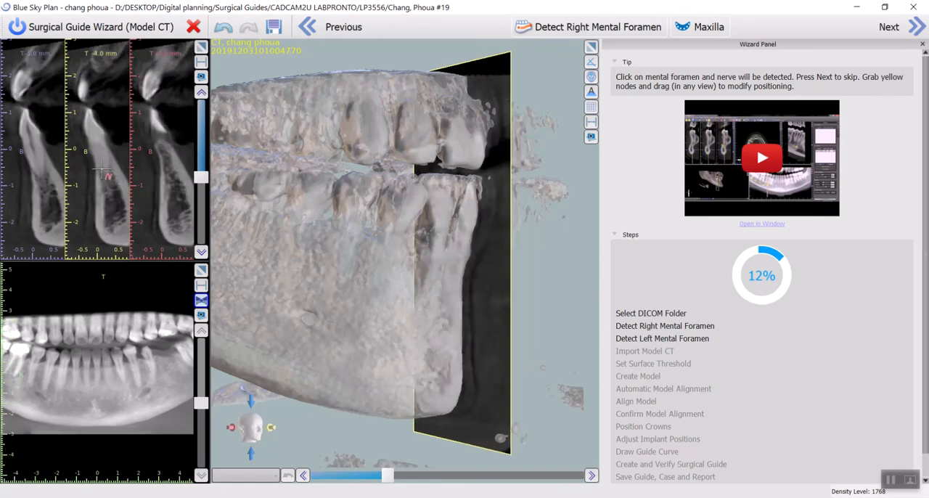
scroll(103, 172, "down", 13)
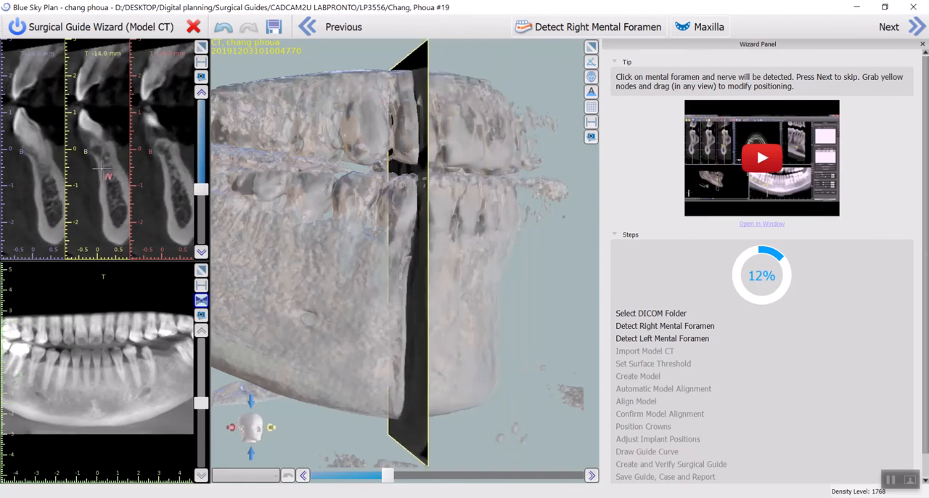
scroll(103, 172, "down", 5)
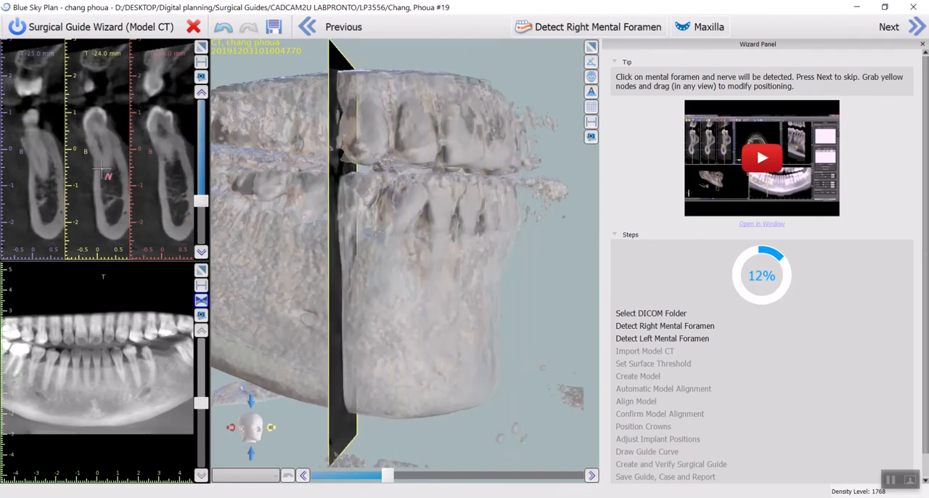
scroll(103, 172, "down", 1)
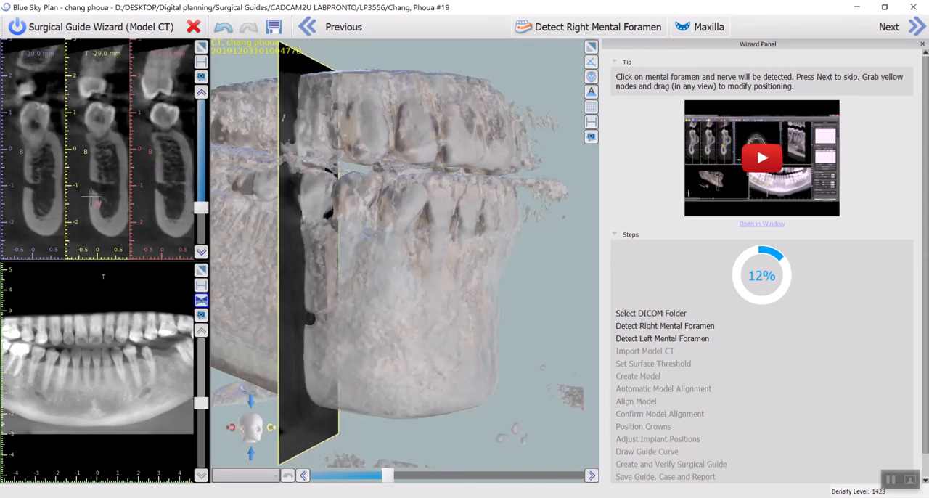
left_click(109, 190)
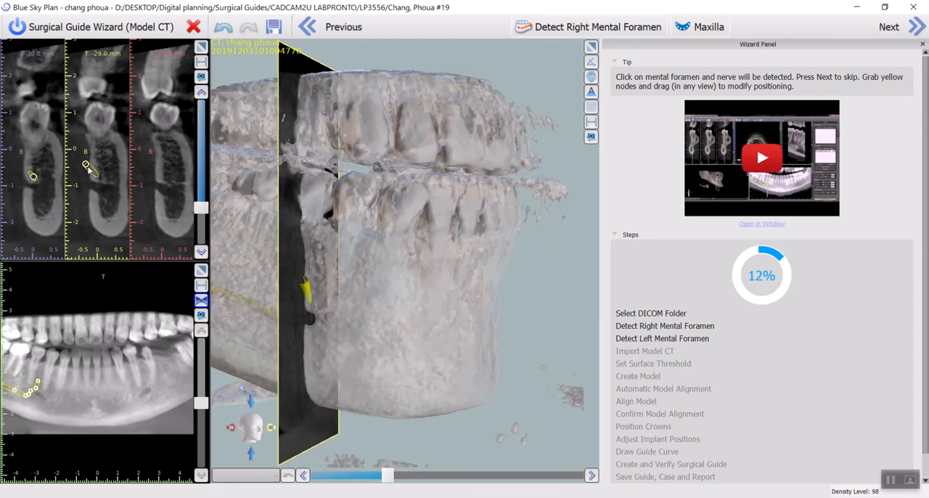
- Reposition the right nerve's front nodes in the cross-sections so the nerve runs from the canal out through the mental foramen
scroll(101, 181, "up", 8)
scroll(110, 184, "down", 6)
scroll(110, 185, "down", 3)
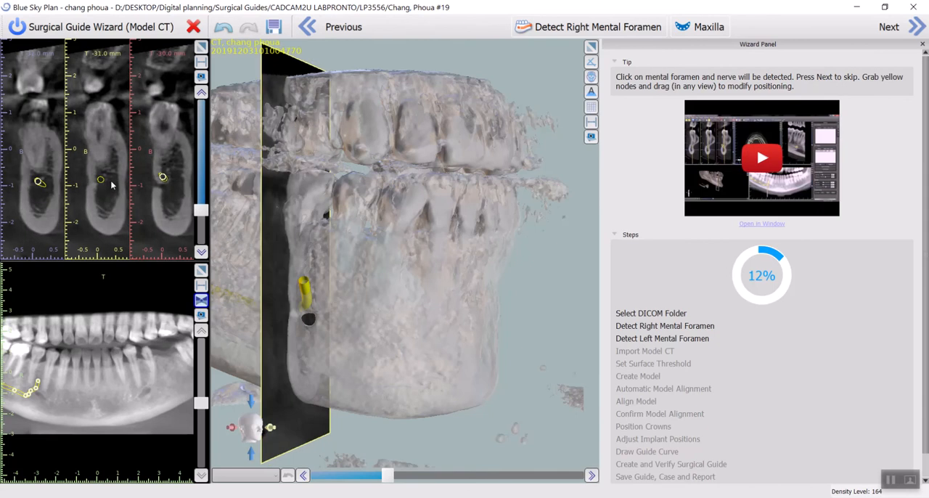
left_click_drag(99, 188, 103, 192)
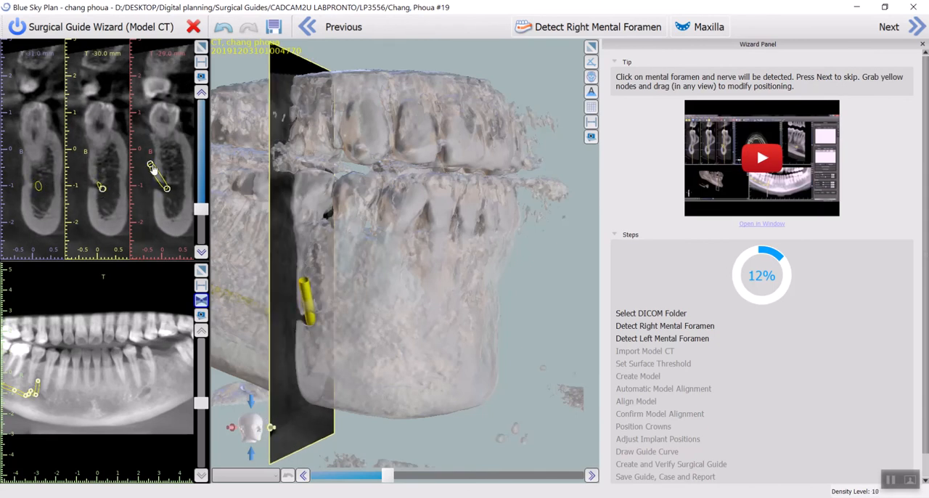
left_click_drag(152, 167, 143, 184)
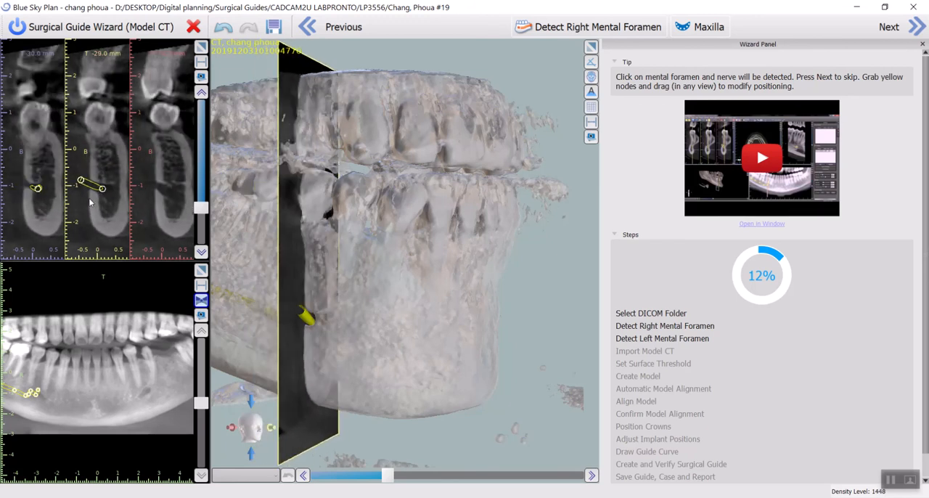
- Check the right nerve's path through the posterior cross-sections and advance the wizard to left mental foramen detection
scroll(90, 202, "down", 3)
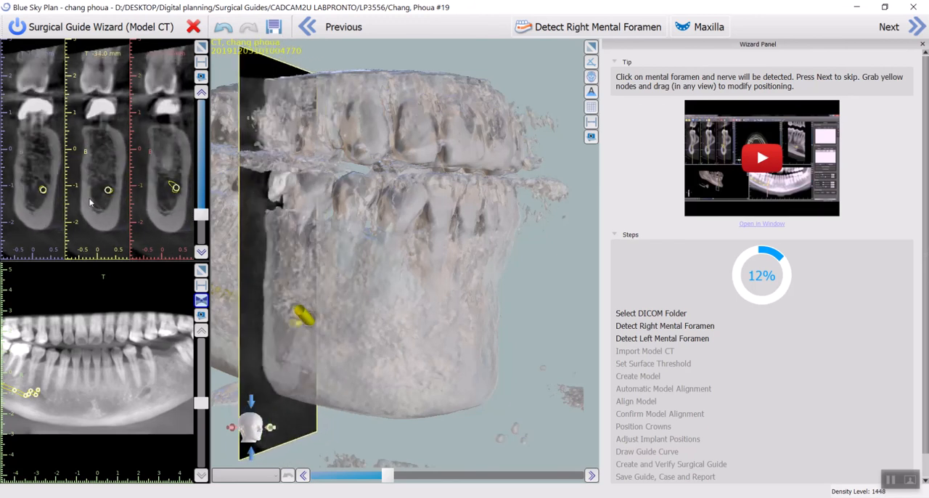
scroll(90, 202, "down", 6)
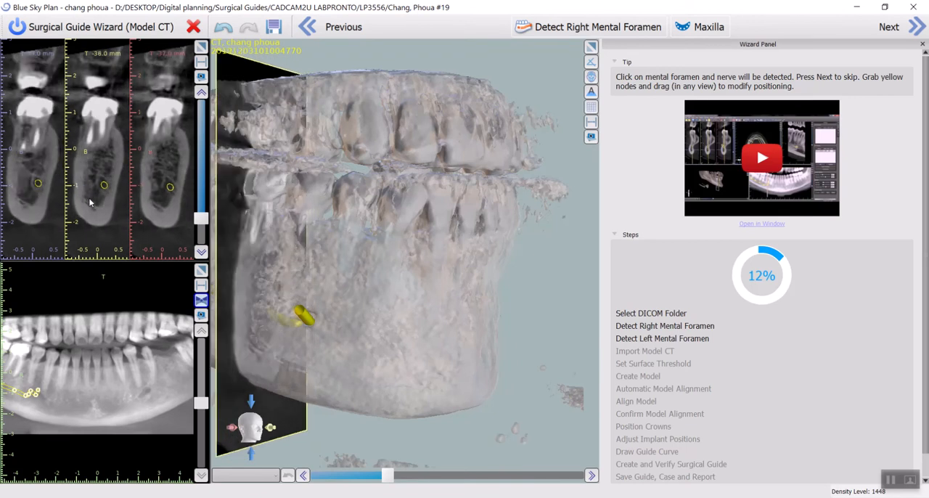
scroll(90, 202, "down", 13)
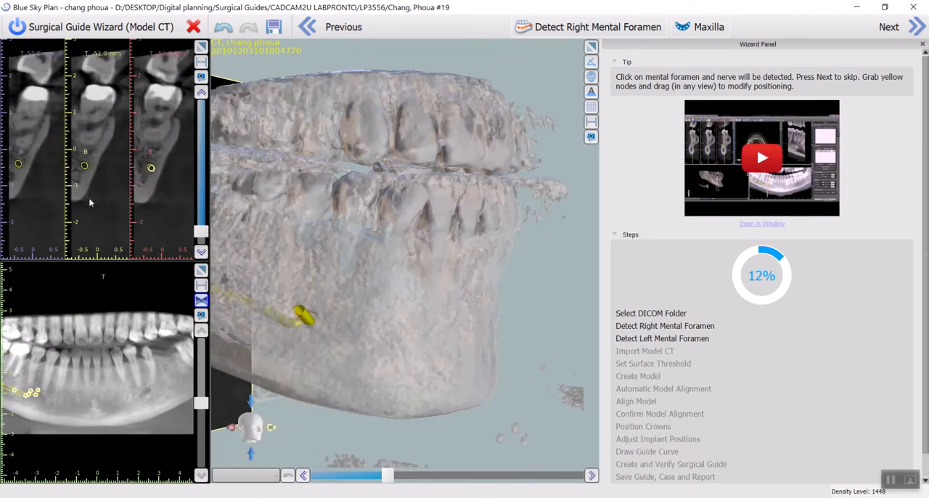
scroll(90, 203, "up", 13)
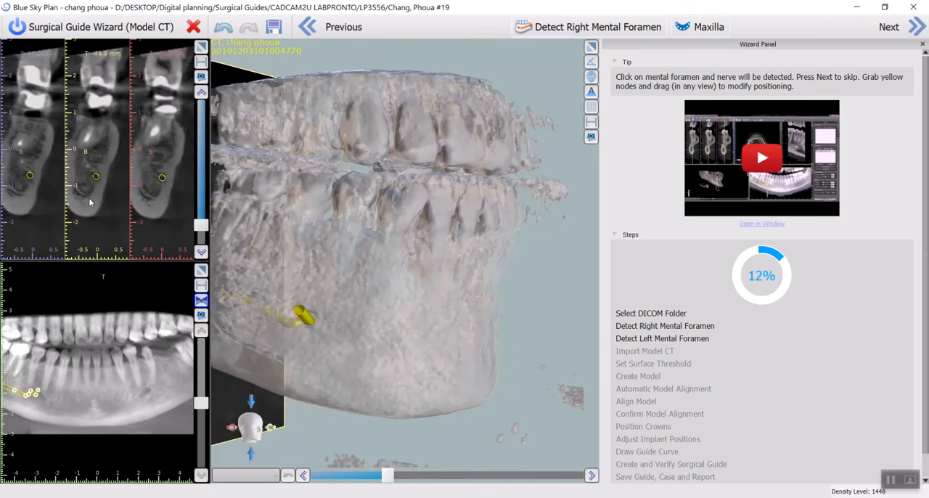
scroll(90, 202, "up", 6)
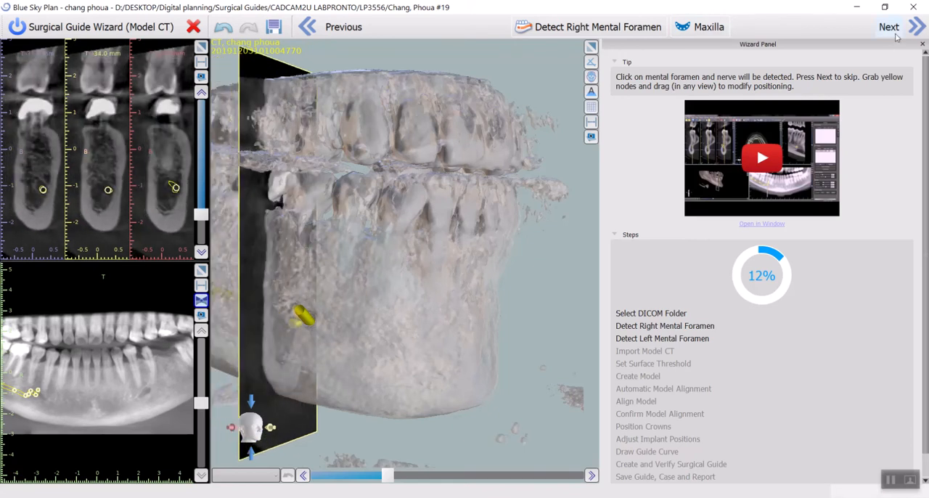
left_click(895, 27)
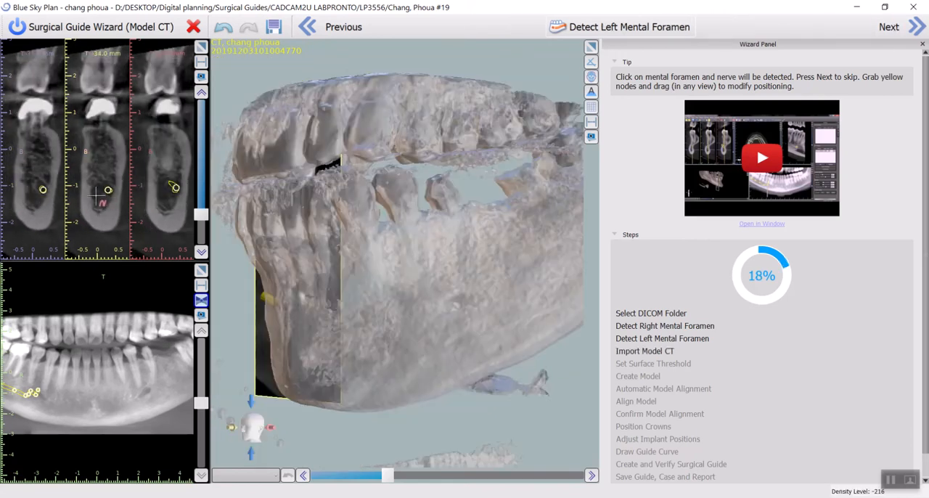
- Try to detect the left nerve by marking the left mental foramen in the 24 mm cross-section
scroll(95, 194, "up", 13)
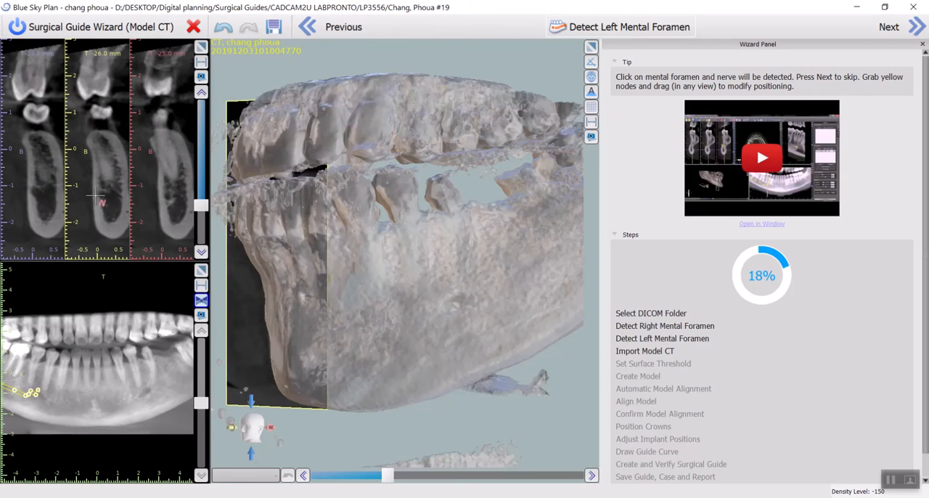
scroll(95, 195, "up", 16)
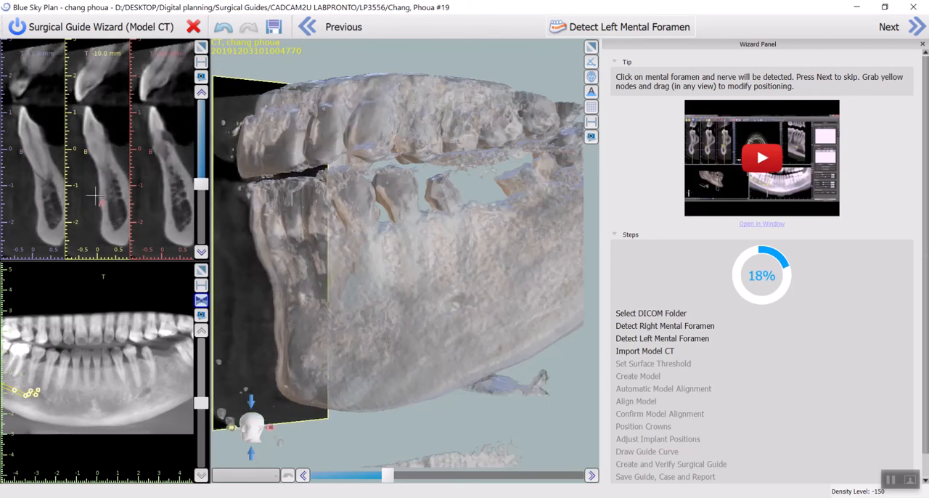
scroll(95, 195, "up", 17)
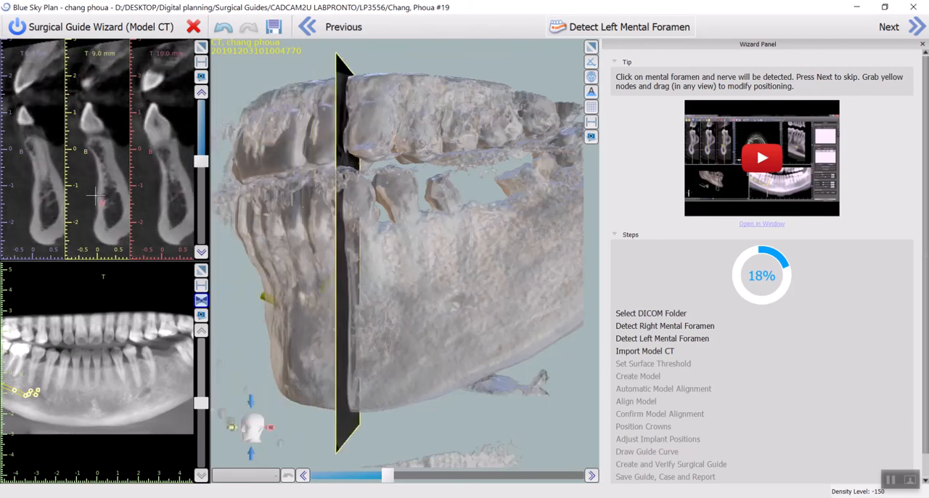
scroll(95, 195, "up", 8)
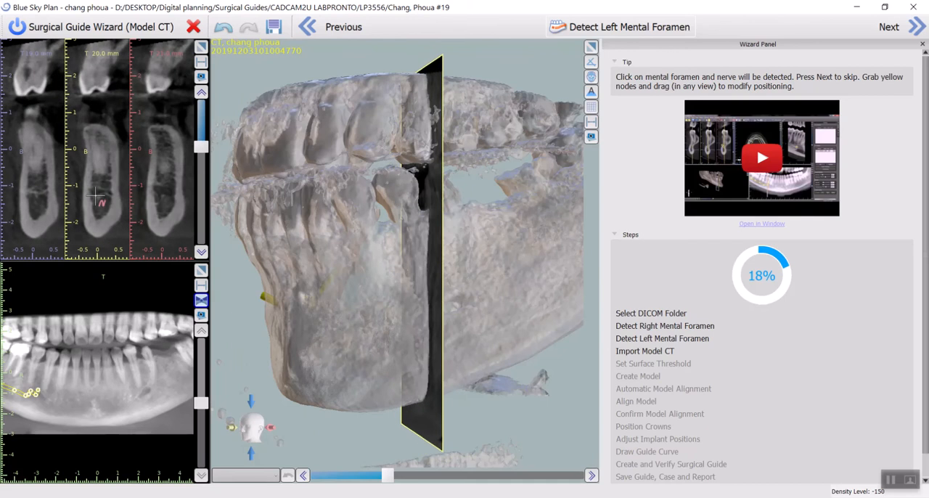
scroll(95, 195, "up", 5)
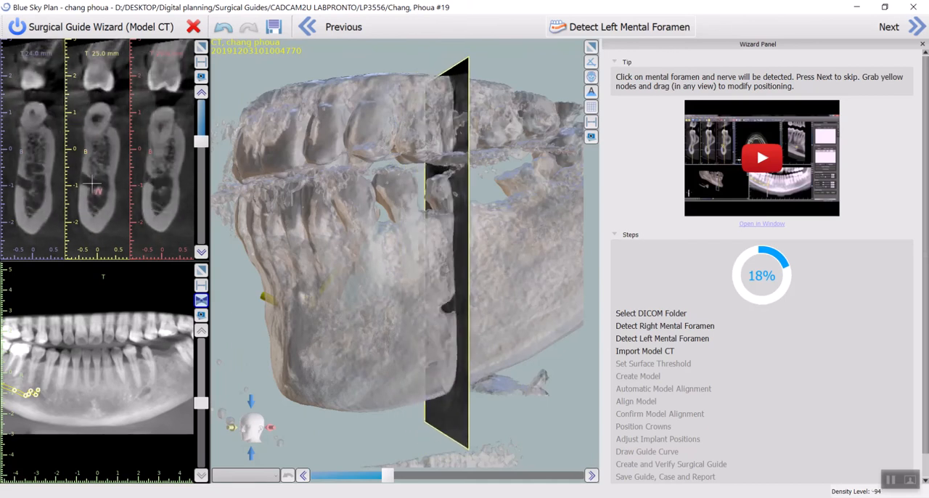
scroll(95, 192, "down", 1)
left_click(92, 192)
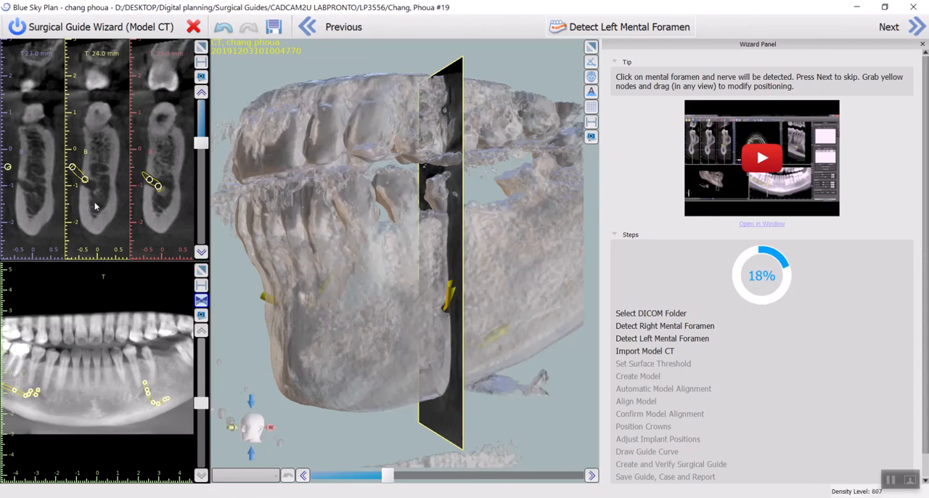
- Lower the left nerve's inner node in the 24 mm cross-section and check its path through the posterior cross-sections
left_click_drag(85, 184, 93, 190)
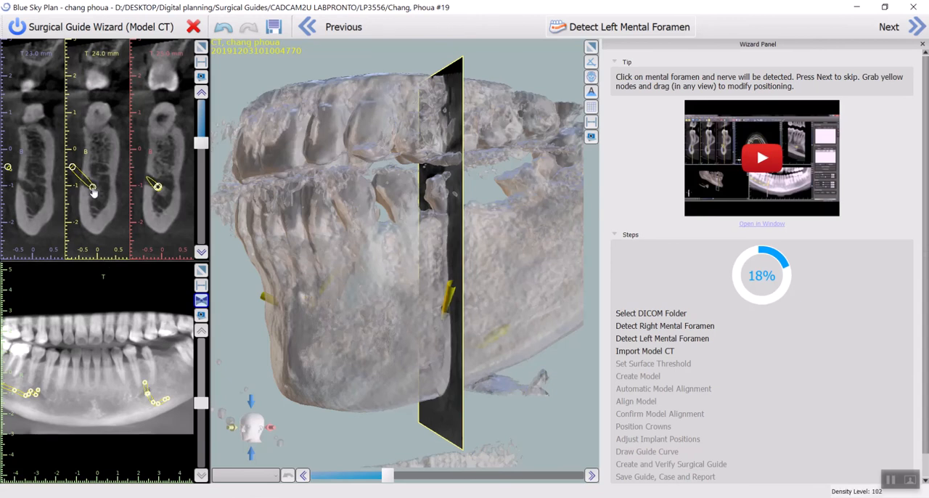
scroll(94, 203, "up", 4)
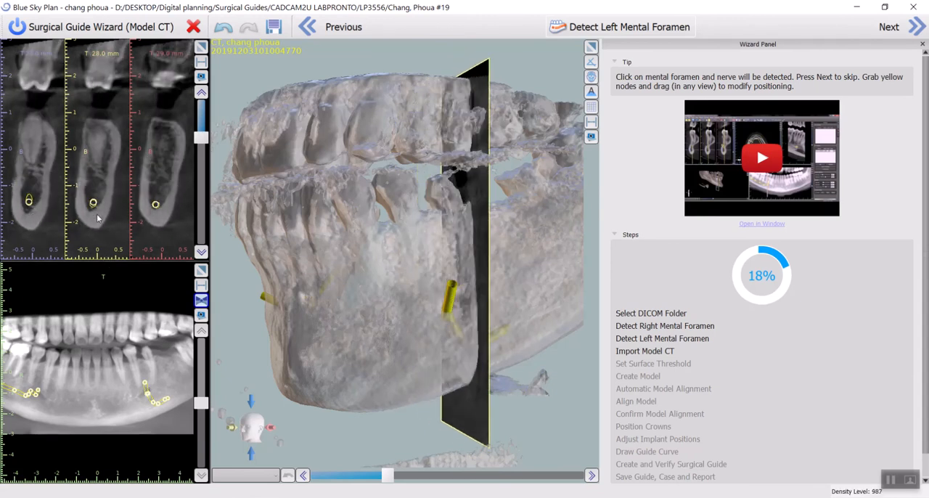
scroll(98, 217, "down", 3)
scroll(98, 217, "up", 13)
scroll(98, 217, "up", 9)
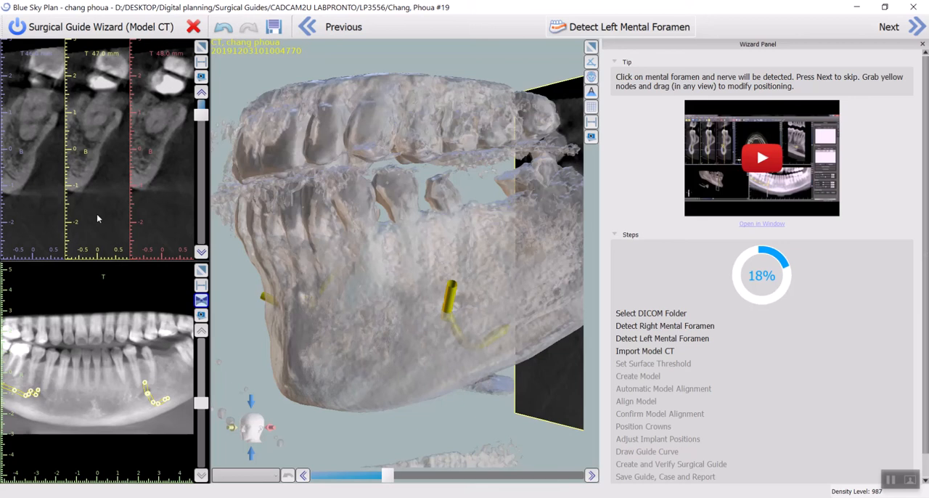
scroll(95, 210, "down", 8)
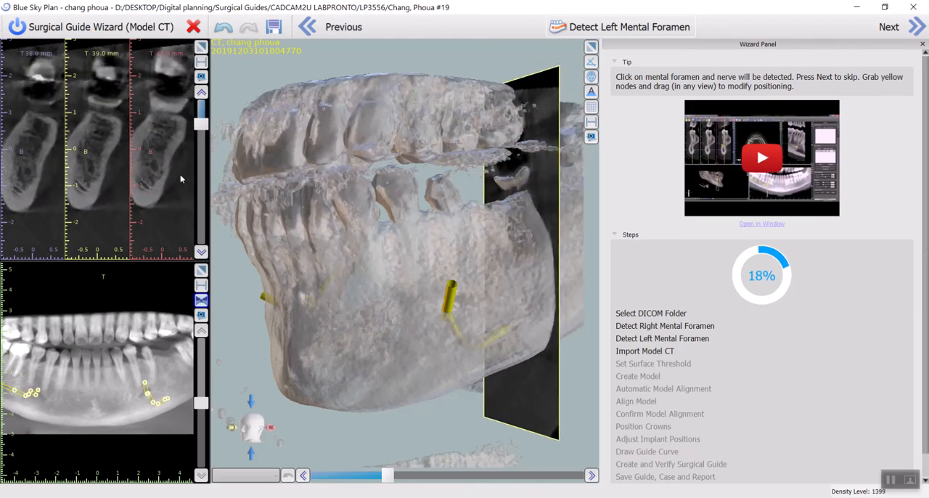
- Try to replace the left nerve with a new detection from the foramen on the 3D jaw, using a slightly higher surface threshold
left_click(573, 29)
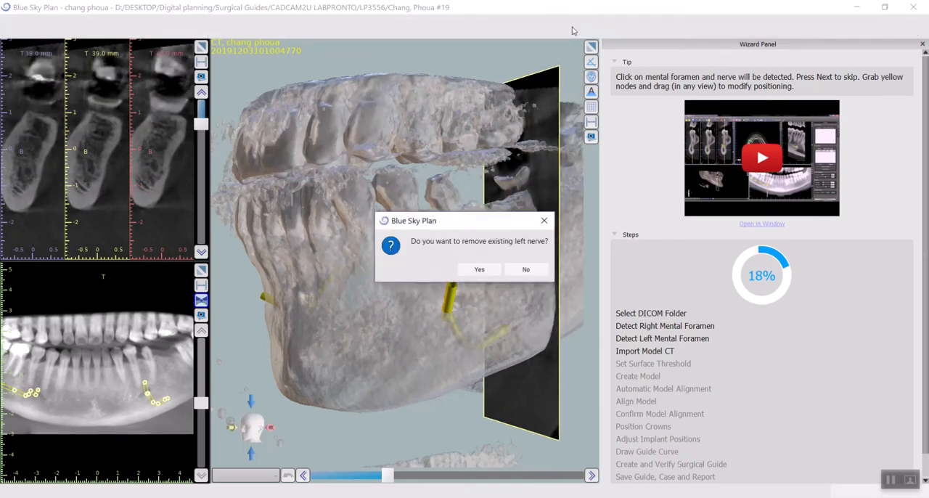
left_click(479, 270)
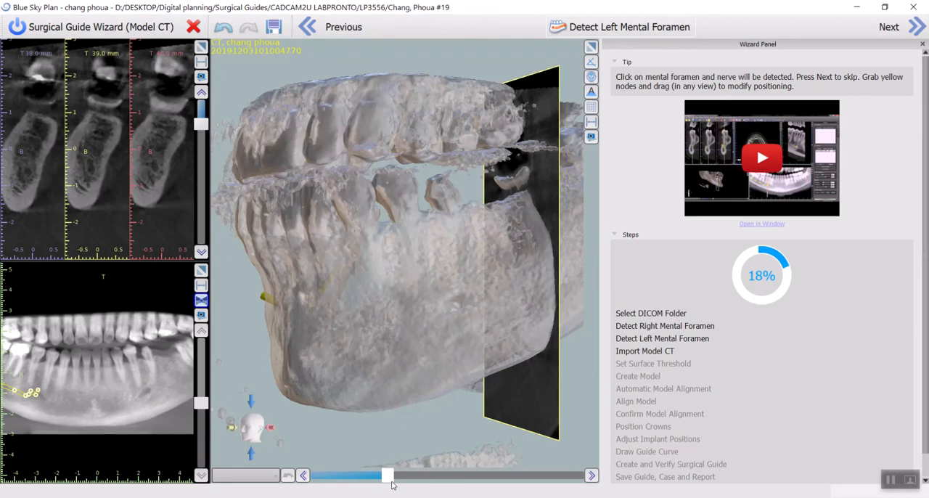
left_click_drag(392, 485, 397, 483)
left_click(451, 304)
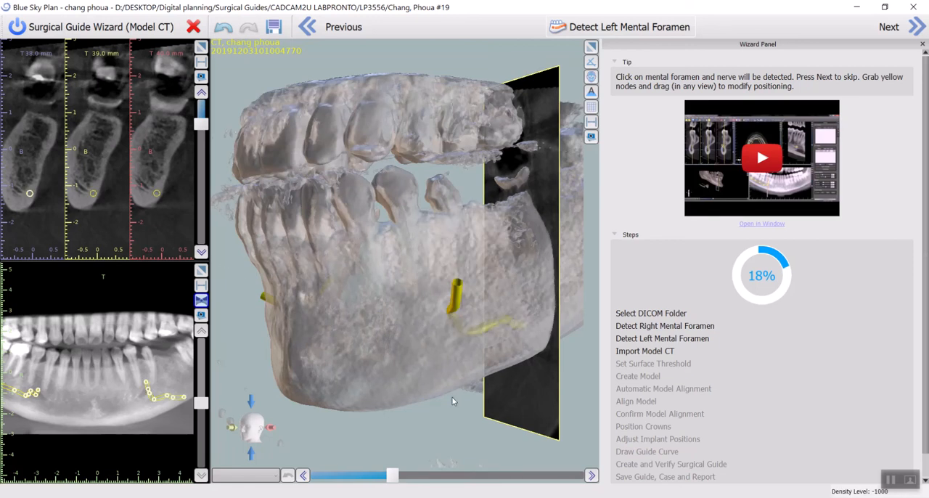
- Remove the existing left nerve and redetect it from the left mental foramen on the 3D jaw after raising the surface threshold further
left_click(566, 26)
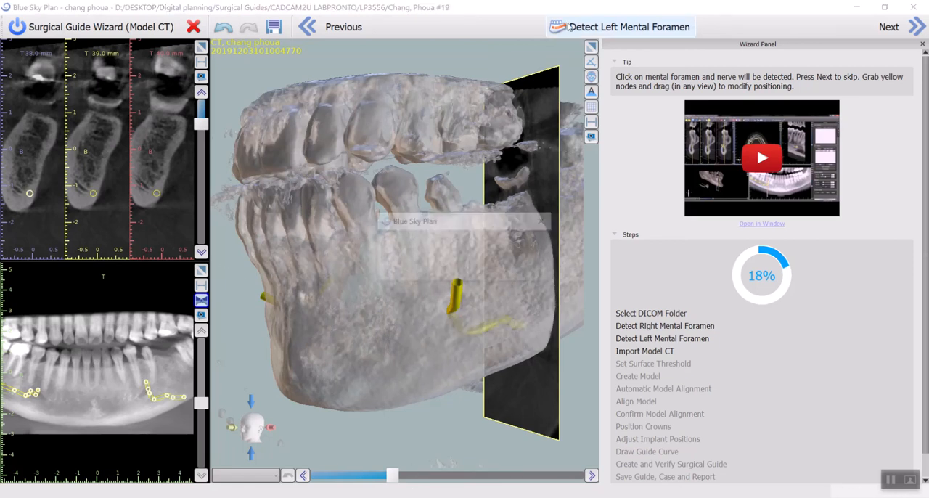
left_click(476, 268)
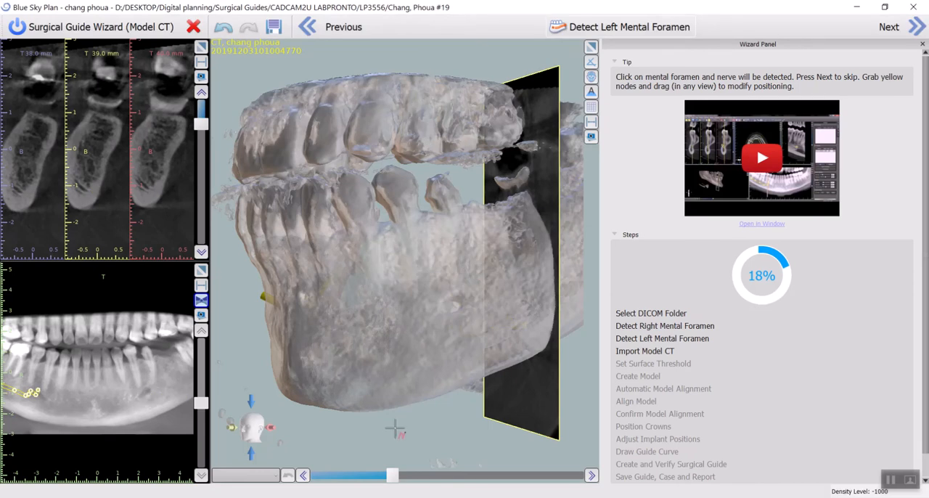
mouse_move(397, 476)
left_mouse_down()
mouse_move(381, 475)
mouse_move(396, 475)
left_mouse_up()
left_click(452, 308)
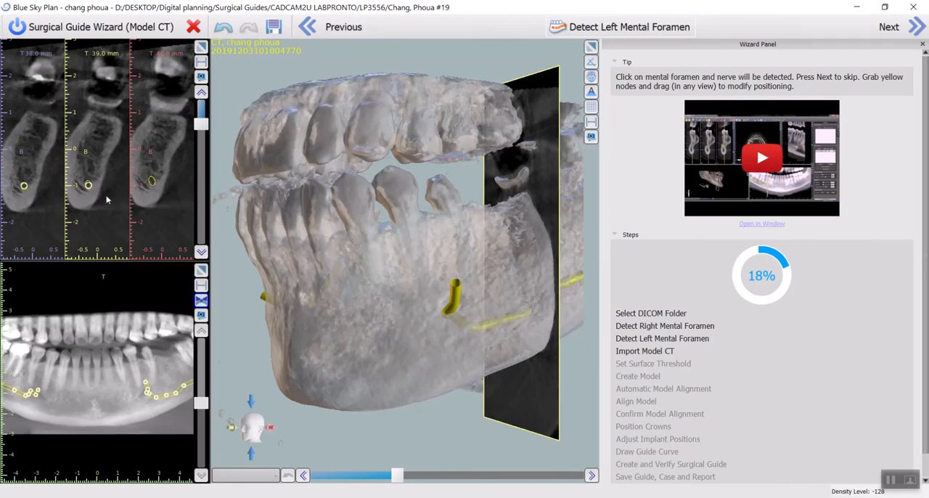
- Raise the left nerve's posterior node in the 51 mm cross-section so it follows the canal
scroll(108, 199, "up", 4)
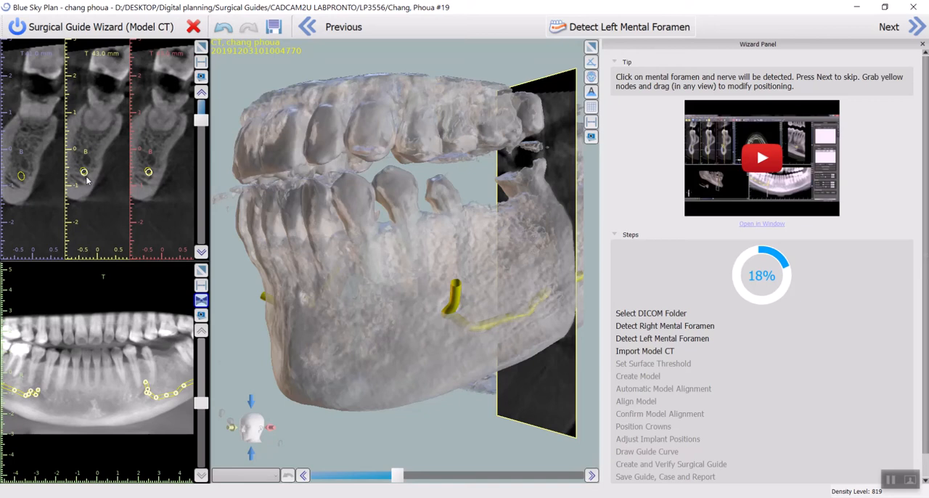
scroll(86, 180, "up", 5)
scroll(80, 171, "down", 5)
scroll(80, 188, "up", 8)
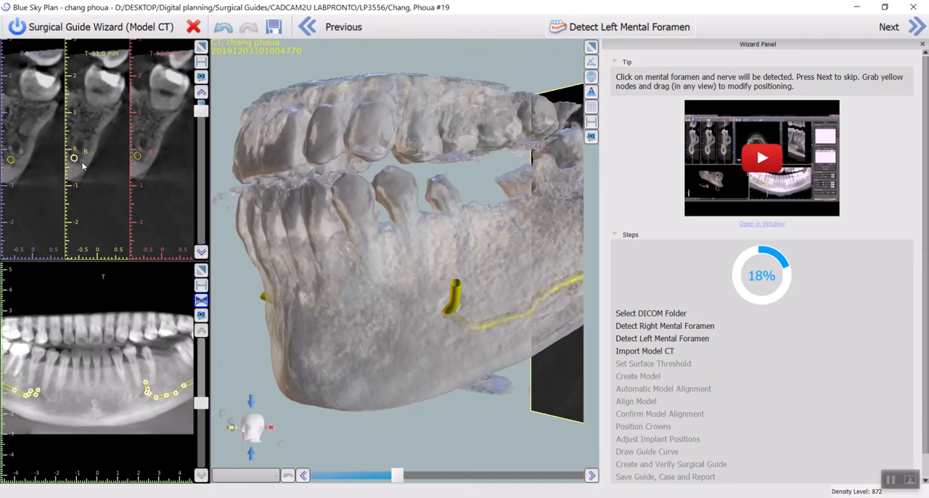
left_click_drag(73, 156, 78, 147)
scroll(85, 166, "up", 1)
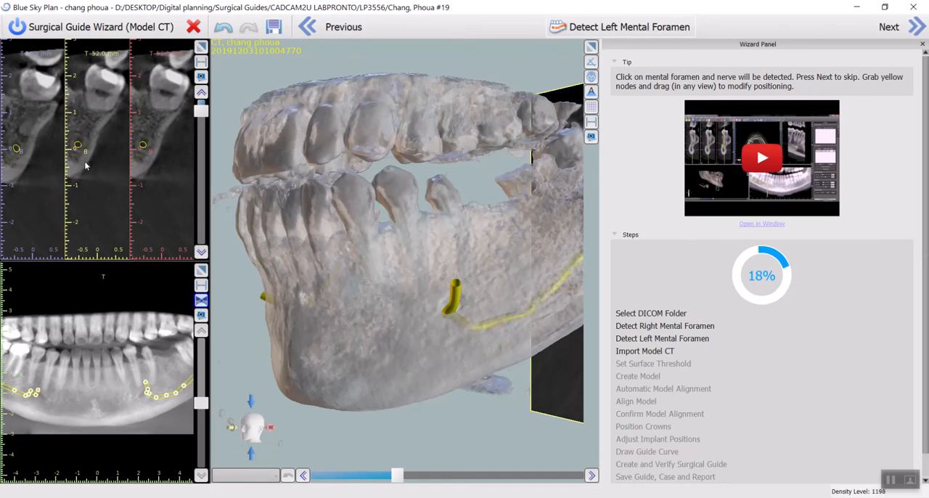
- Raise the left nerve's node in the 43 mm cross-section to centre it on the canal
scroll(85, 166, "up", 1)
scroll(85, 166, "down", 2)
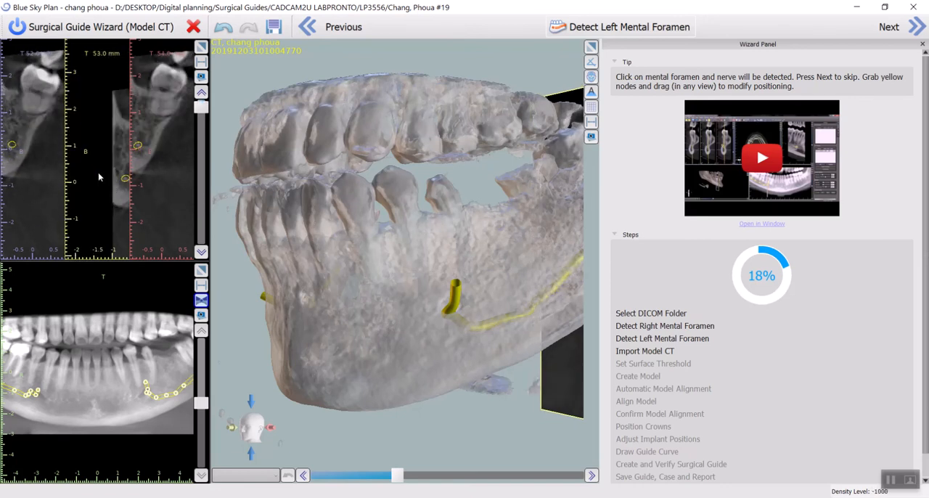
scroll(103, 181, "down", 2)
scroll(104, 181, "down", 6)
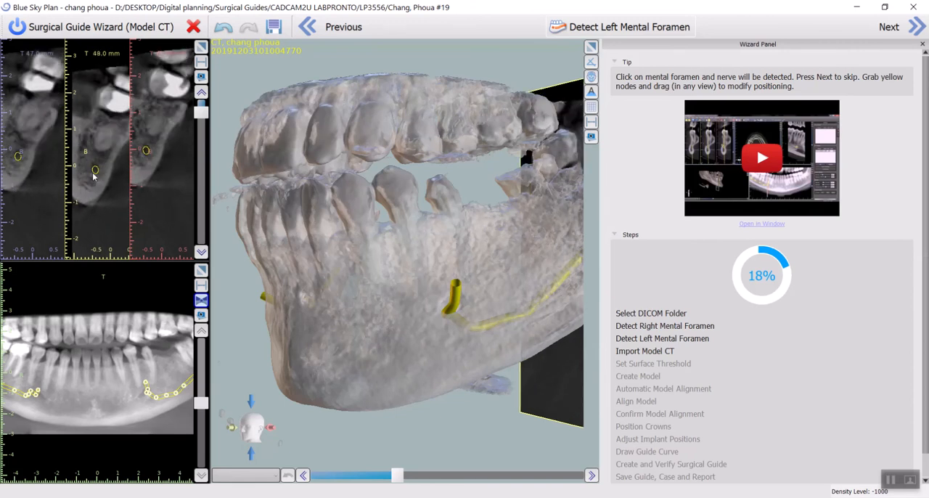
scroll(103, 208, "down", 1)
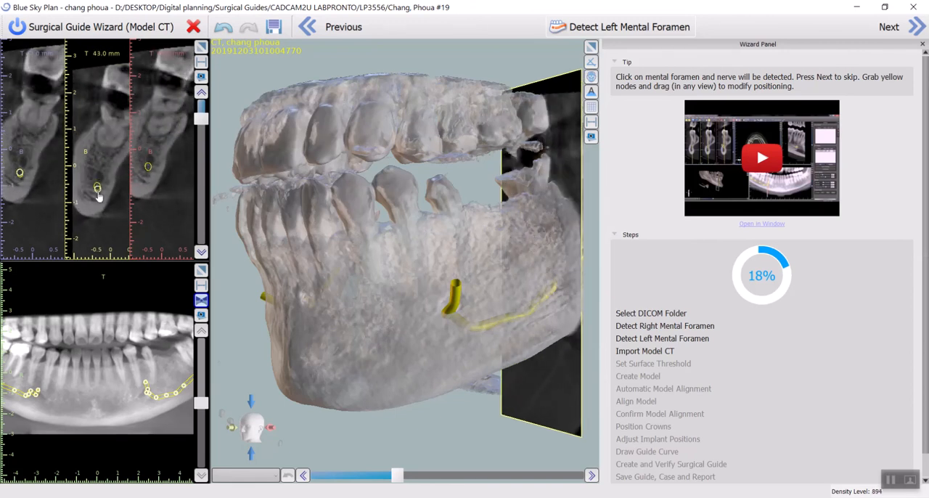
left_click_drag(97, 189, 101, 185)
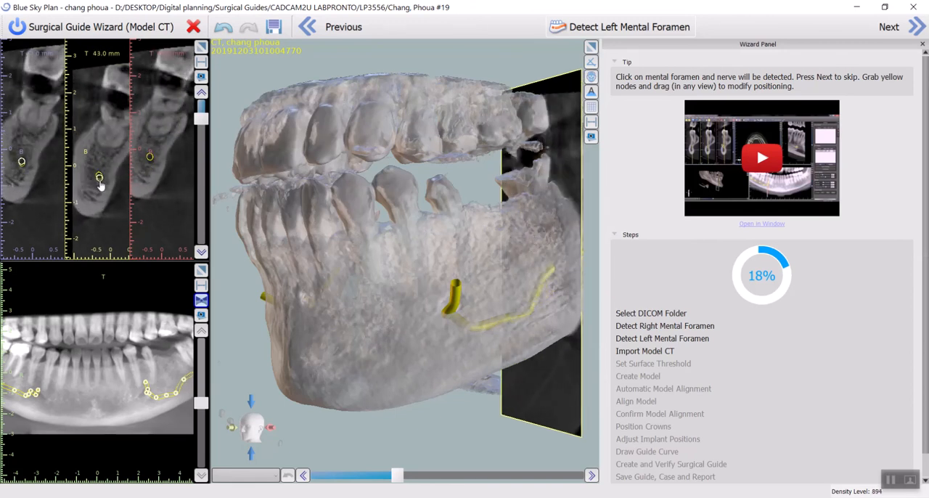
- Raise the left nerve's nodes in the 38, 34 and 33 mm cross-sections to match the canal
scroll(101, 188, "down", 5)
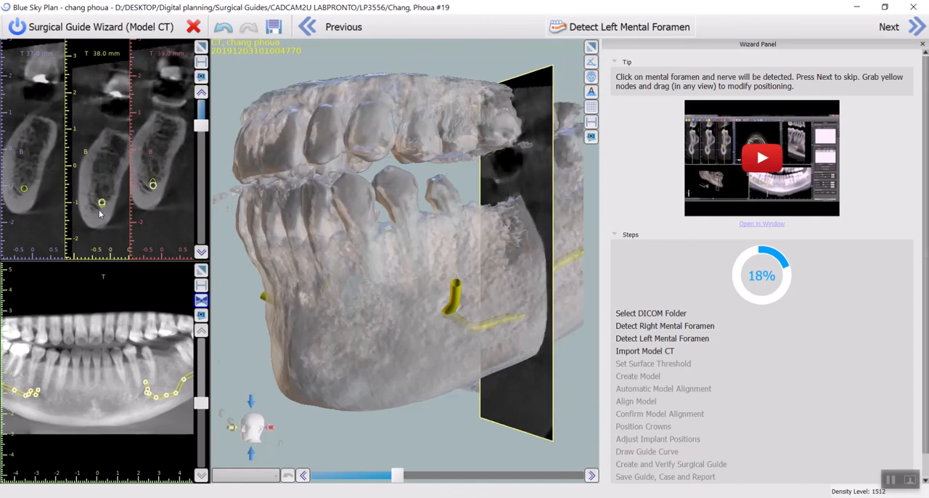
left_click_drag(103, 208, 106, 193)
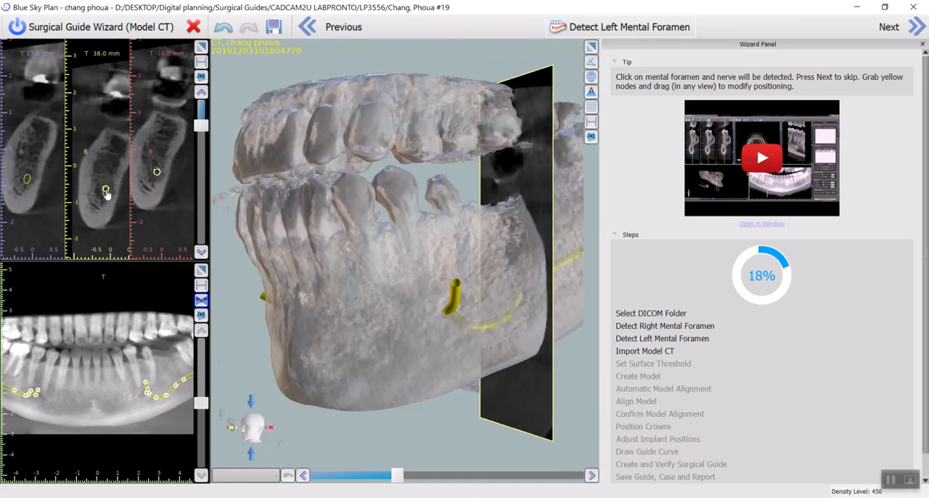
scroll(104, 203, "down", 5)
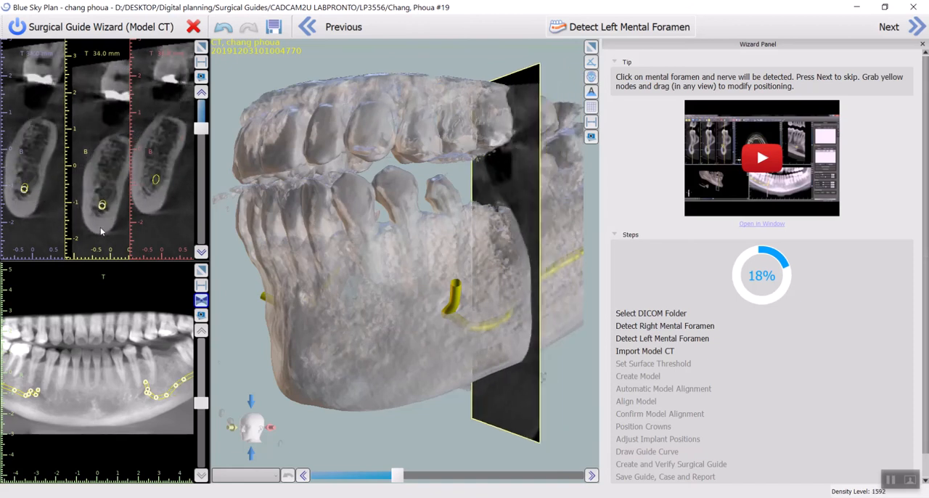
left_click_drag(100, 208, 106, 199)
right_click_drag(107, 233, 118, 201)
middle_click_drag(118, 239, 97, 179)
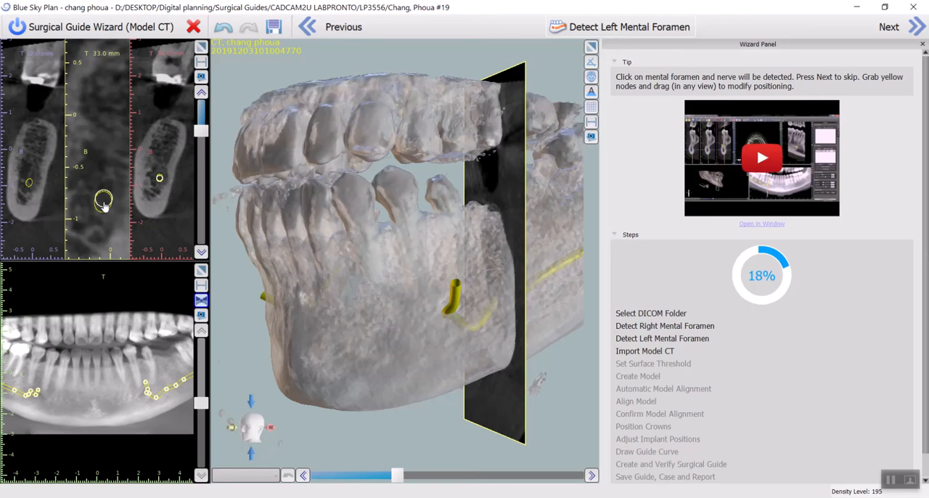
scroll(105, 201, "down", 1)
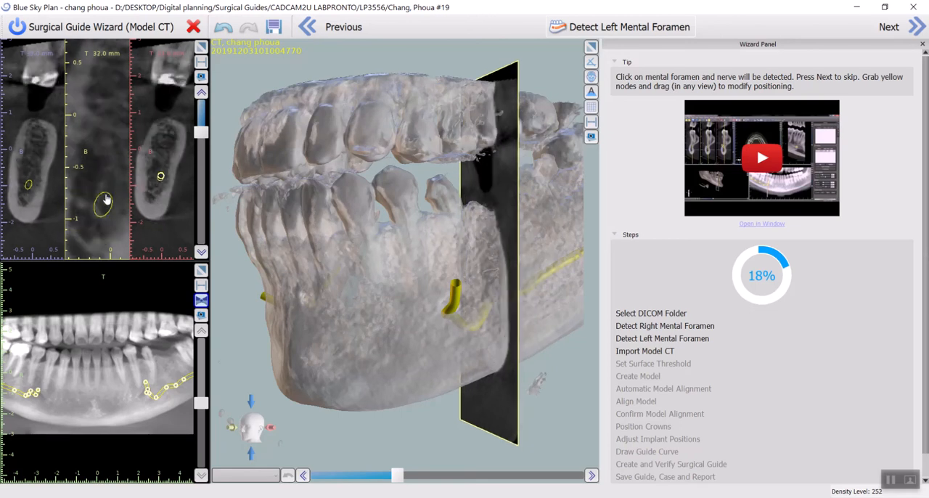
- Raise the left nerve's nodes in the 29 mm and 26 mm cross-sections to align them with the canal
scroll(105, 201, "down", 1)
scroll(107, 194, "down", 2)
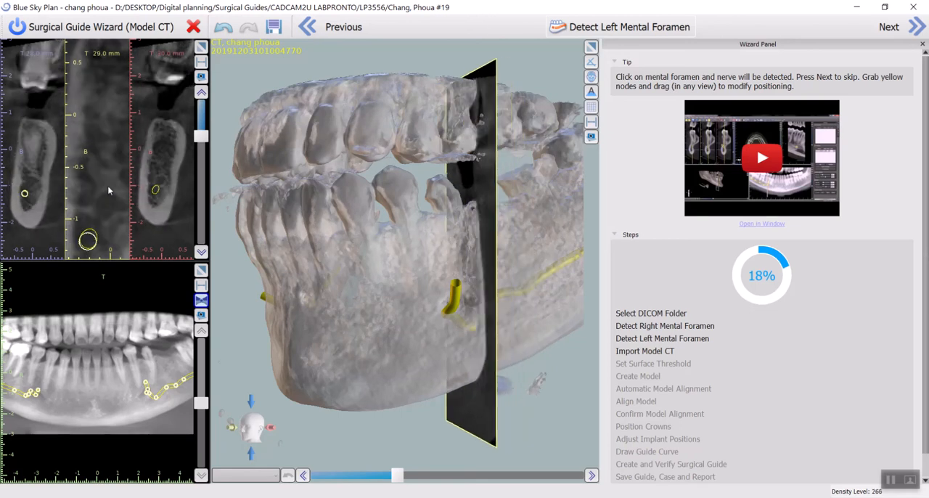
left_click_drag(97, 208, 106, 188)
scroll(108, 195, "down", 2)
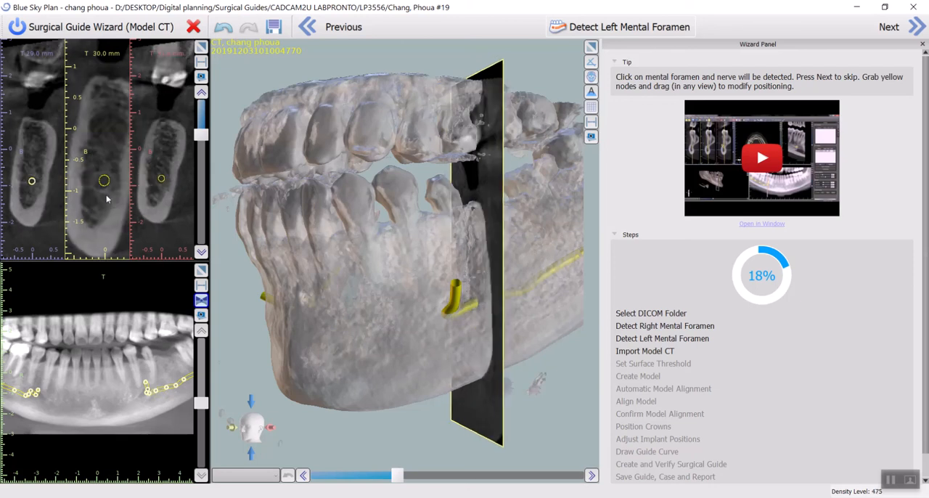
scroll(107, 200, "down", 1)
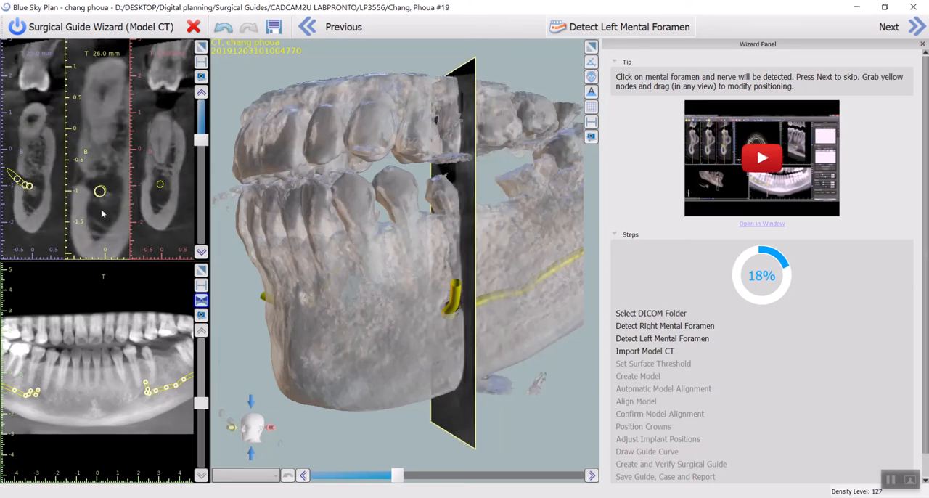
left_click_drag(103, 196, 106, 193)
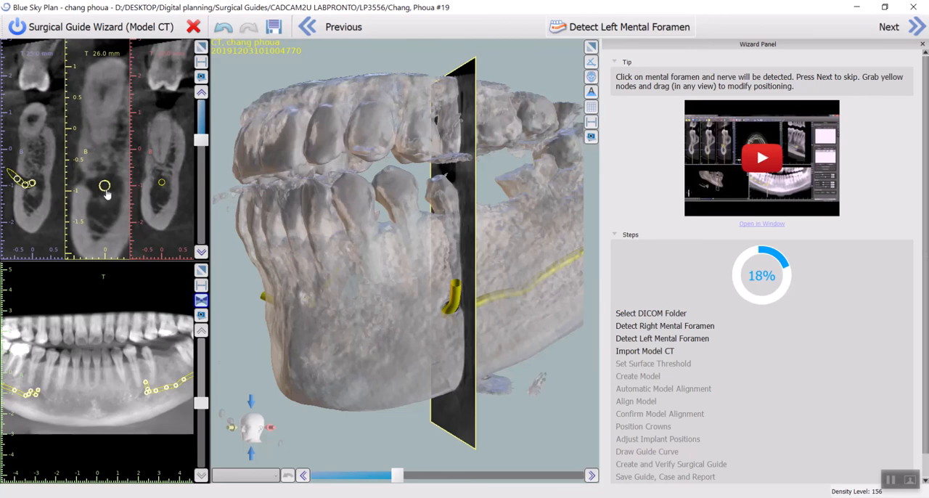
- Check the left nerve's path through the cross-sections near the mental foramen and briefly play the automatic nerve detection training video
scroll(106, 200, "down", 1)
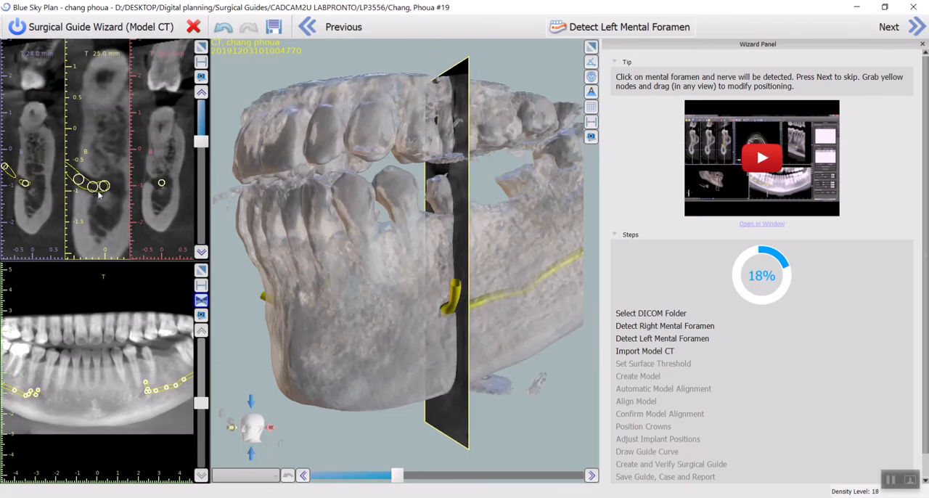
scroll(99, 193, "down", 1)
scroll(109, 190, "down", 4)
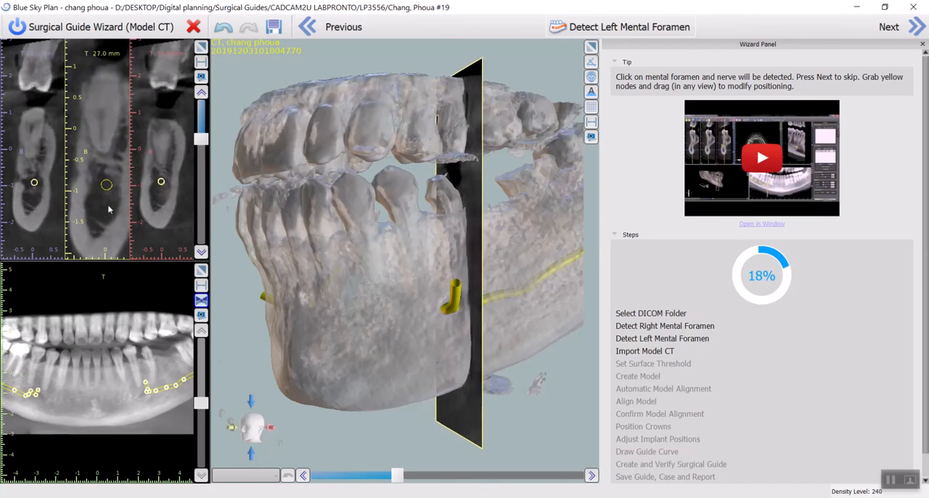
scroll(108, 209, "up", 9)
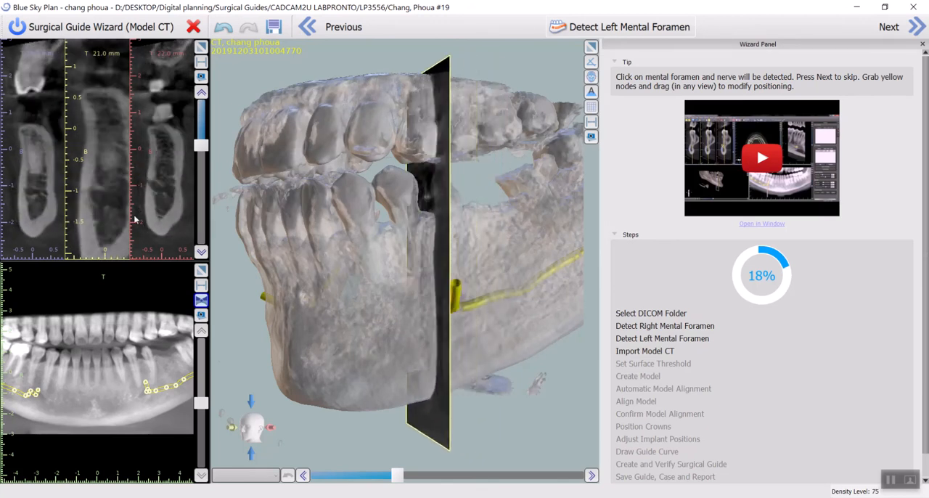
scroll(135, 216, "down", 3)
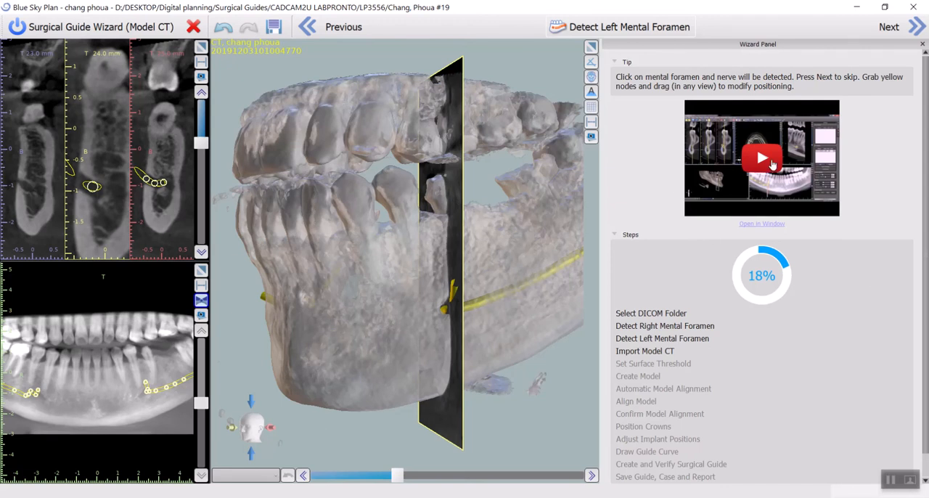
left_click(772, 164)
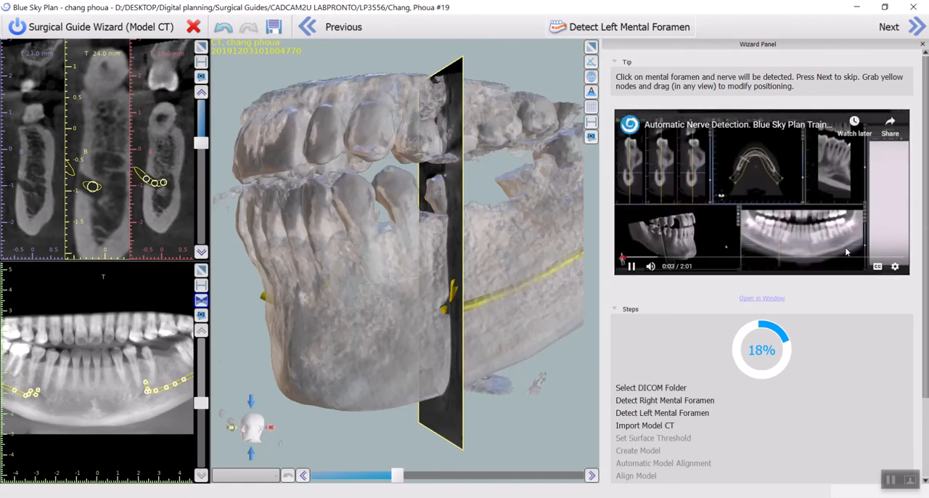
left_click(631, 266)
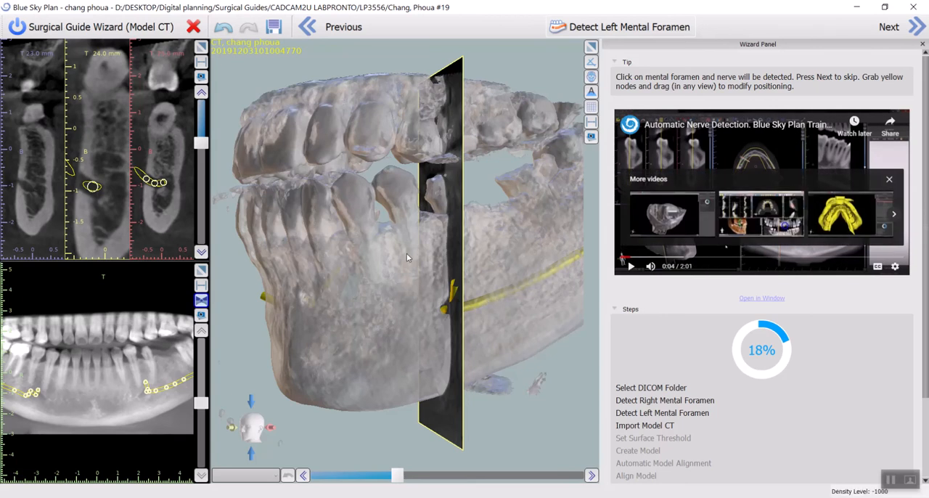
left_click(887, 26)
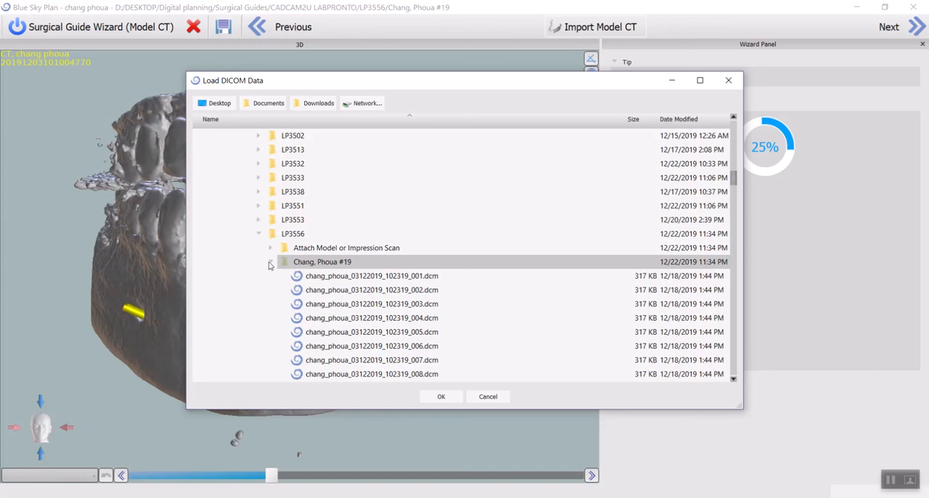
left_click(269, 263)
double_click(301, 251)
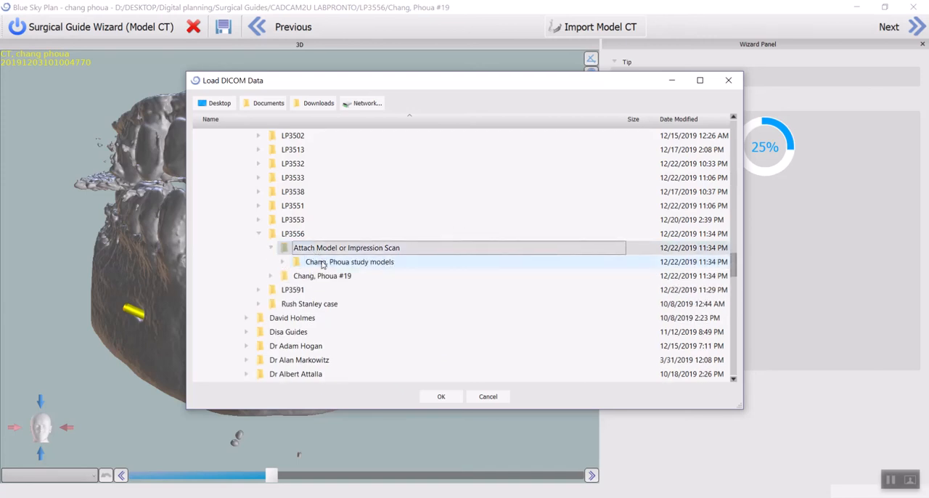
left_click(323, 263)
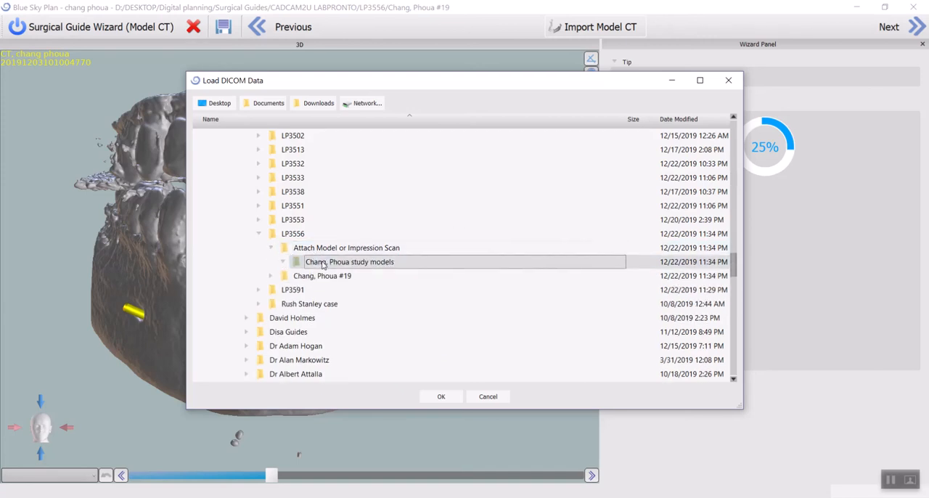
left_click(441, 395)
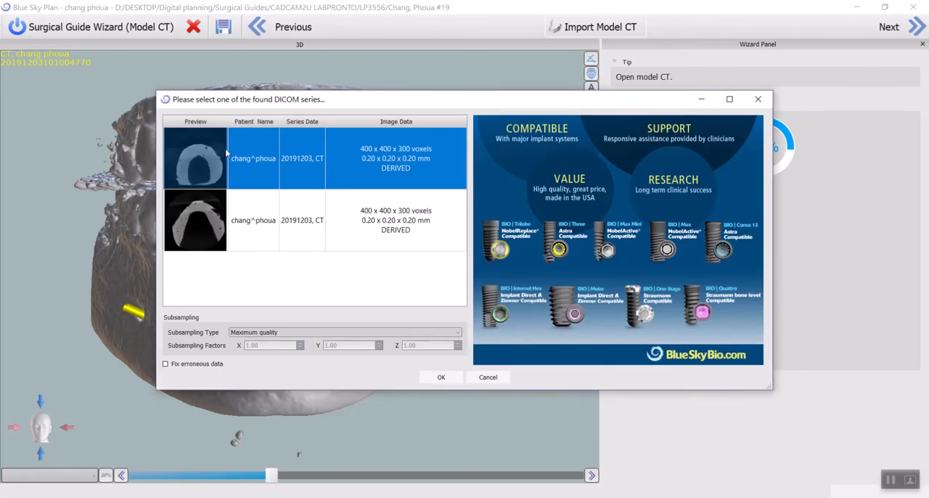
- Import the second DICOM series with Fix erroneous data enabled, cropping the volume of interest at the cast's base and back
left_click(227, 222)
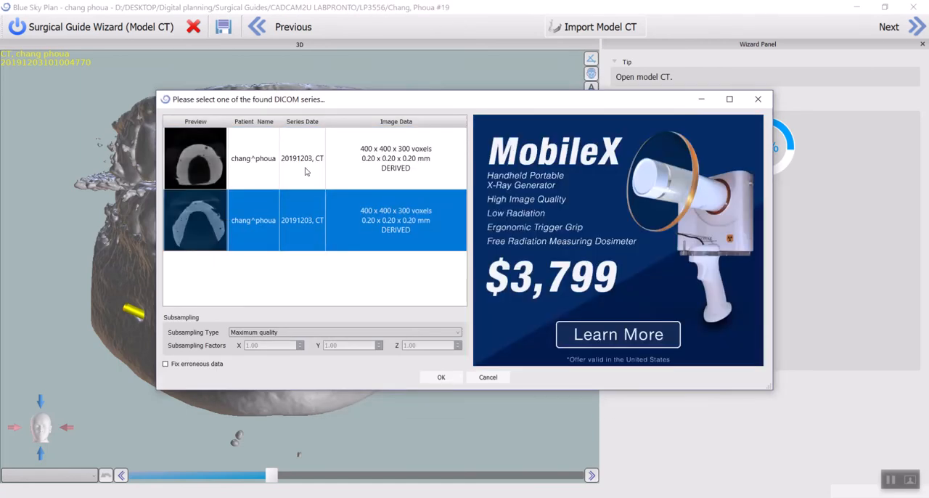
left_click(305, 171)
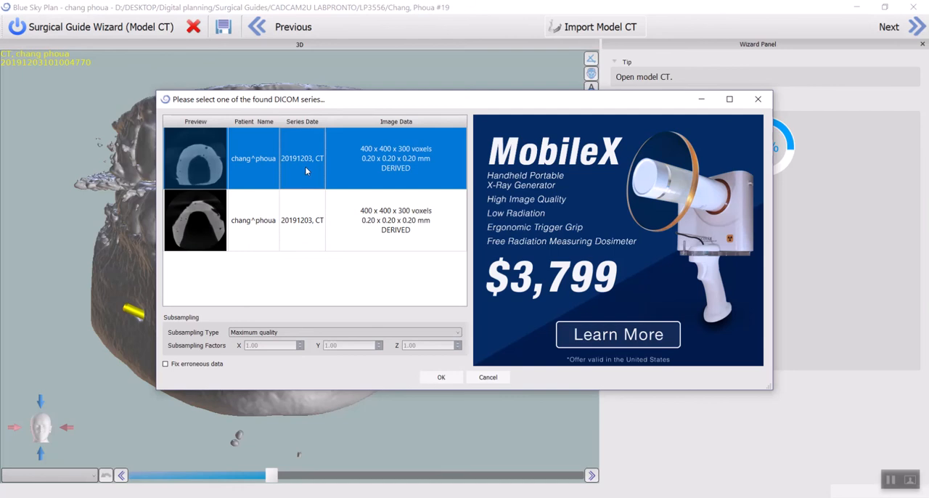
left_click(304, 244)
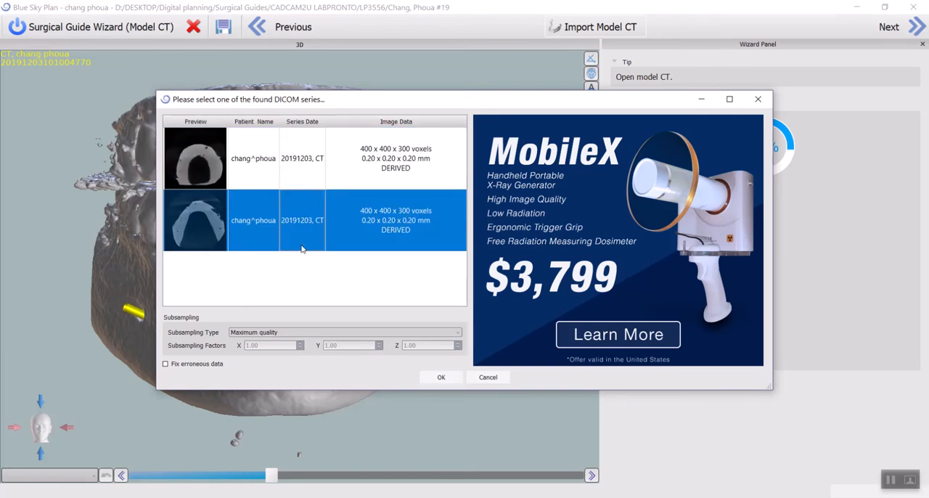
left_click(209, 365)
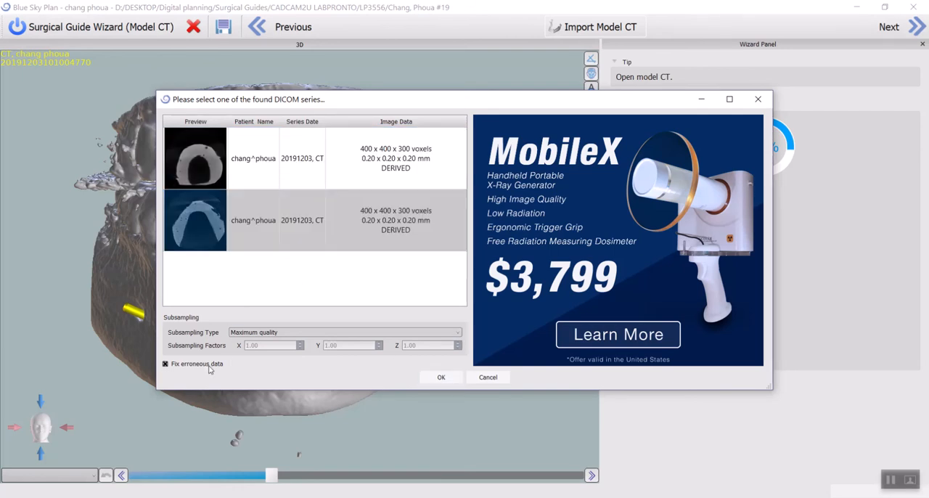
left_click(441, 376)
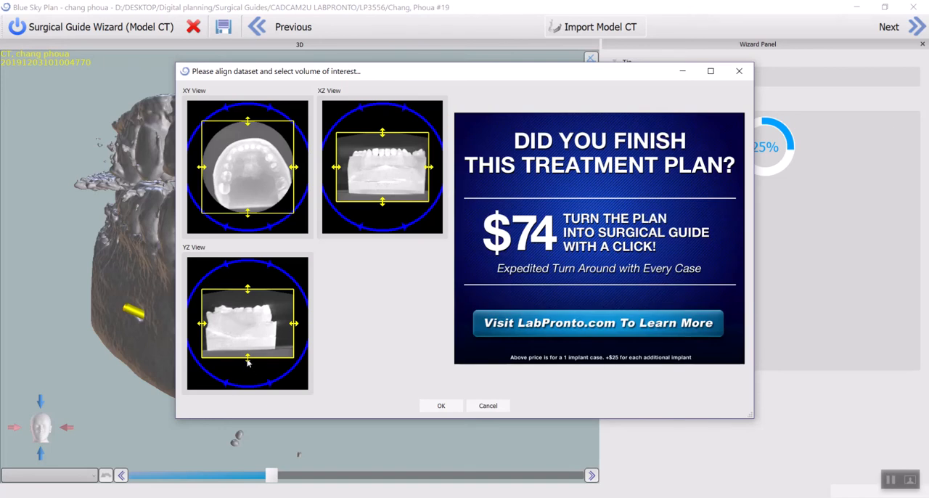
mouse_move(248, 365)
left_mouse_down()
mouse_move(247, 341)
mouse_move(209, 331)
mouse_move(216, 333)
left_mouse_up()
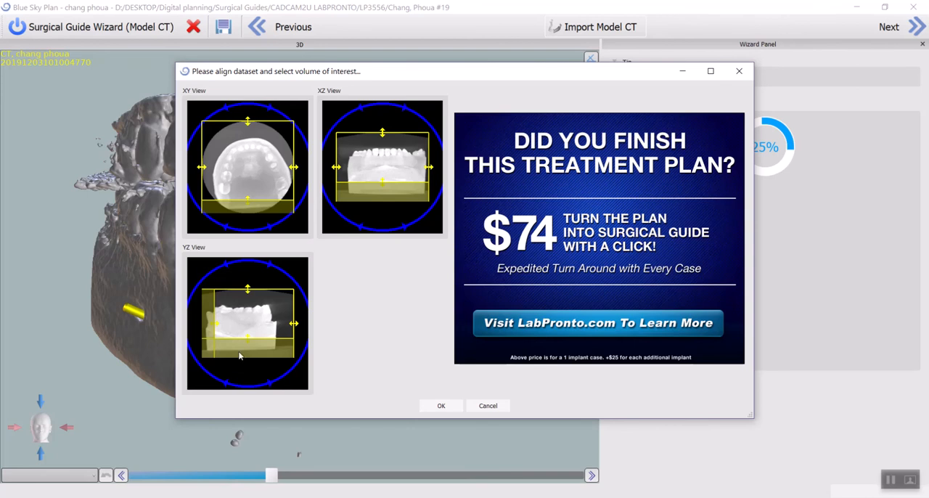
left_click(441, 405)
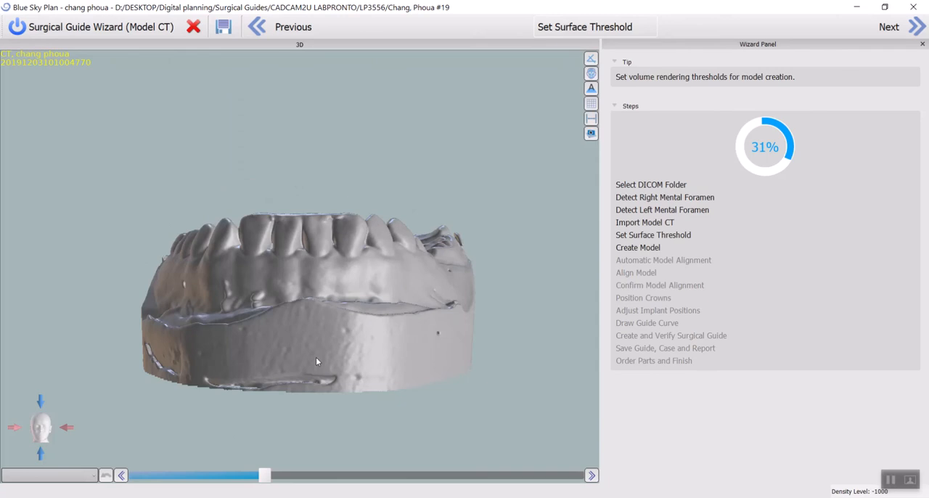
- Raise the model's surface threshold slightly while inspecting the cast's sides and occlusal surface
left_click_drag(316, 357, 161, 399)
left_click_drag(511, 250, 430, 317)
left_click_drag(142, 338, 487, 449)
left_click_drag(184, 348, 349, 234)
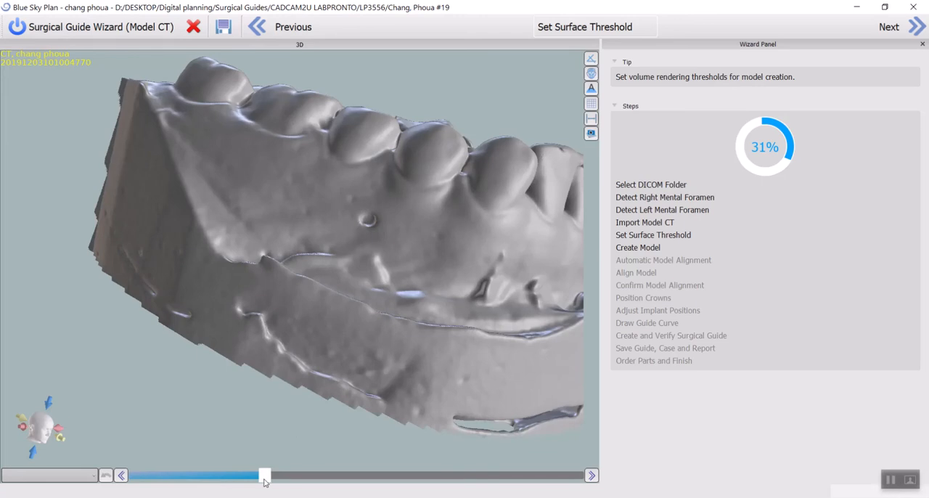
mouse_move(264, 476)
left_mouse_down()
mouse_move(245, 476)
mouse_move(287, 476)
mouse_move(246, 477)
mouse_move(266, 476)
left_mouse_up()
left_click_drag(365, 343, 287, 237)
left_click_drag(339, 190, 383, 344)
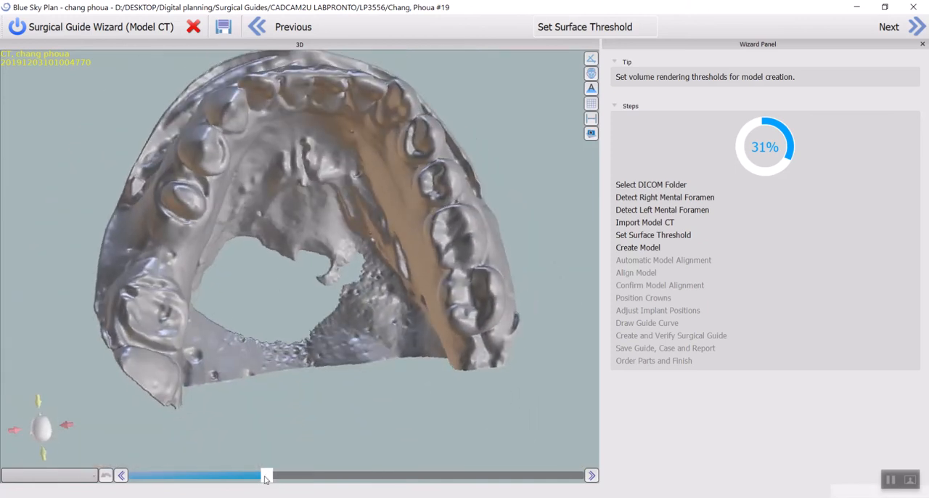
- Try a much lower surface threshold on the study model and inspect the cast from several angles
left_click_drag(266, 477, 205, 479)
left_click_drag(417, 441, 347, 261)
left_click_drag(211, 355, 270, 328)
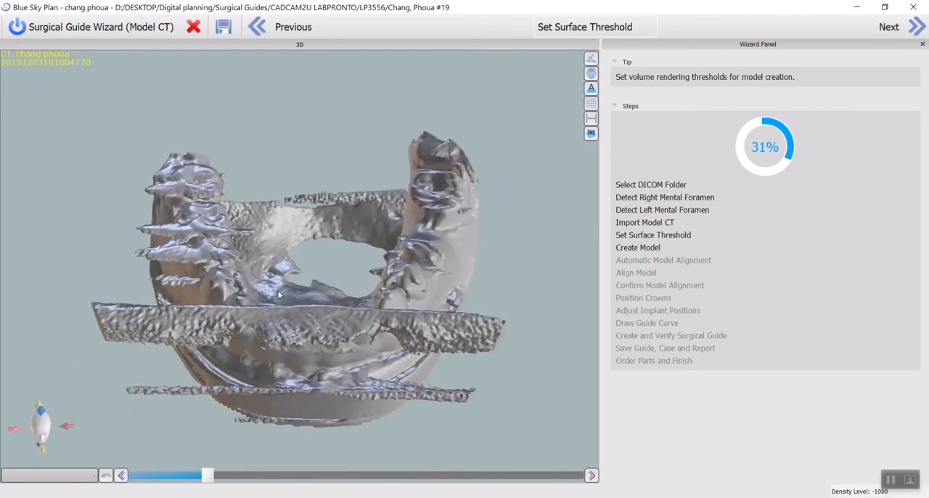
- Raise the surface threshold again and fine-tune it, checking the cast's buccal side, base and occlusal surface
left_click_drag(208, 480, 280, 477)
left_click_drag(312, 363, 264, 332)
scroll(367, 312, "up", 4)
left_click_drag(373, 250, 312, 317)
left_click_drag(475, 354, 280, 394)
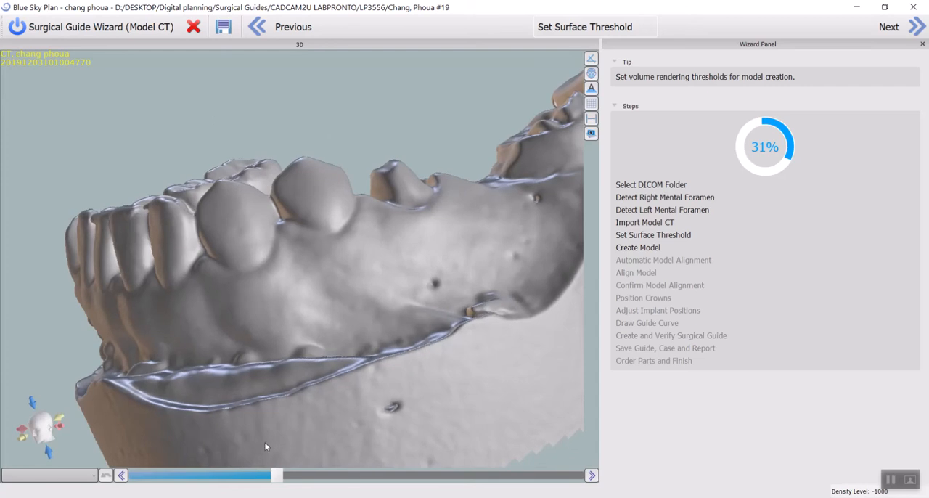
left_click_drag(286, 462, 310, 367)
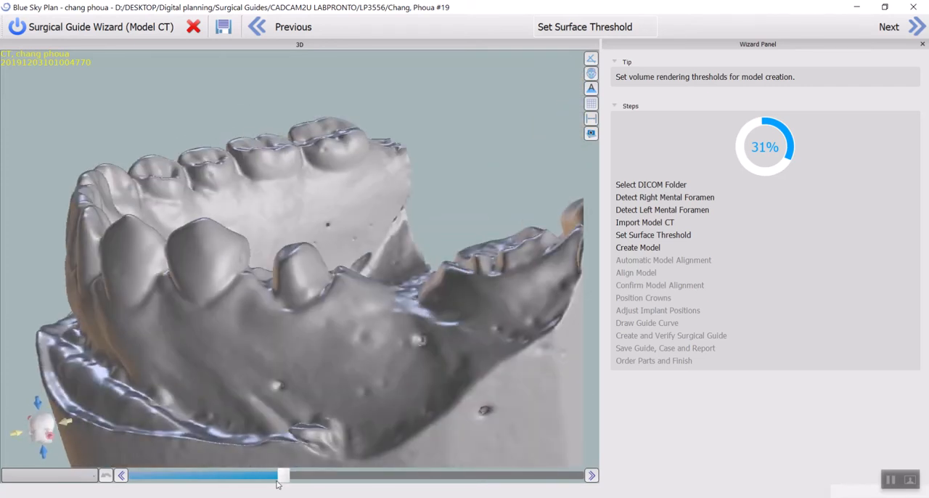
left_click_drag(283, 476, 264, 479)
left_click_drag(143, 263, 287, 149)
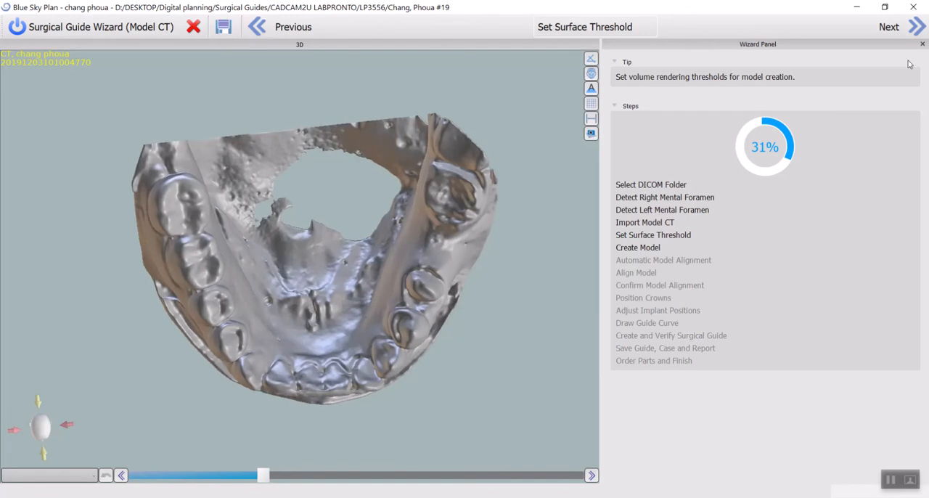
- Create the model from the thresholded scan and automatically align it to the patient CT as Mandible
left_click(903, 28)
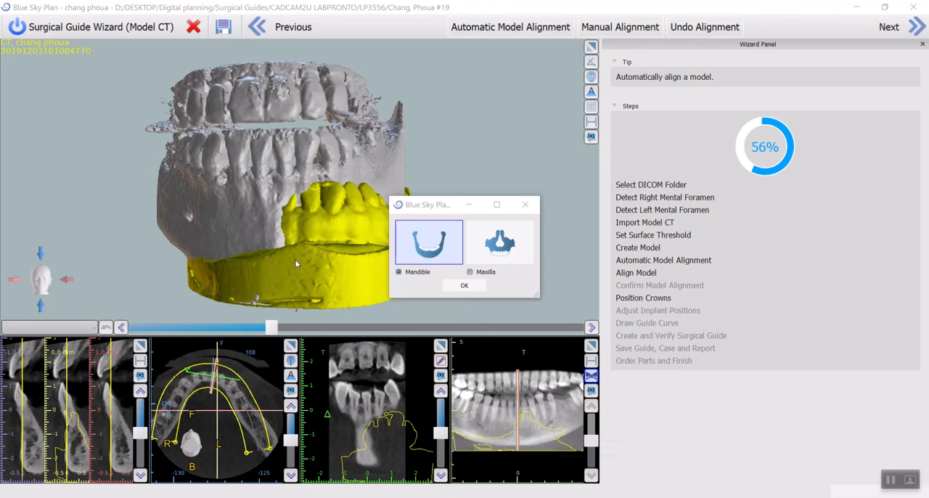
left_click(416, 244)
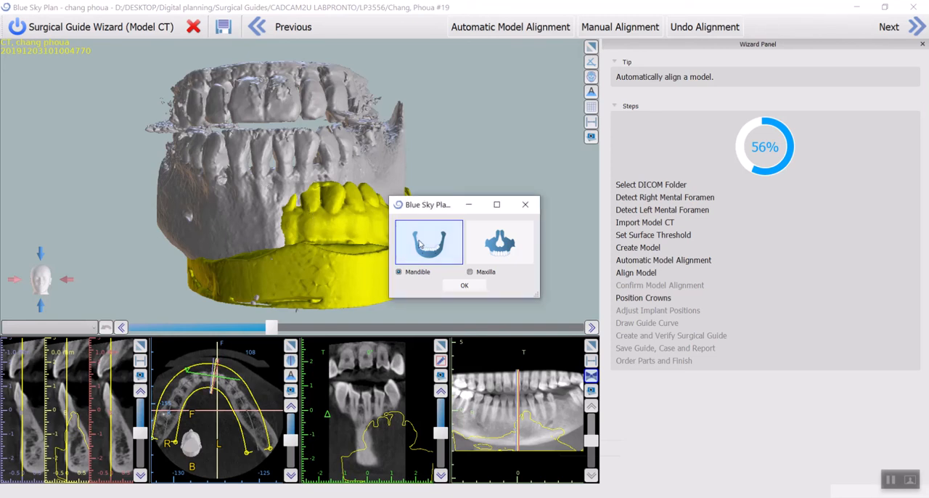
left_click(460, 286)
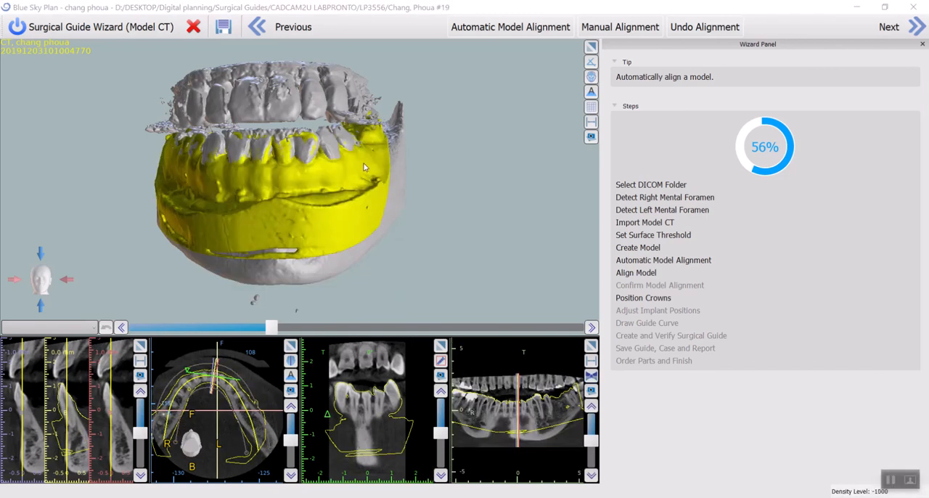
- Examine in 3D how closely the aligned cast follows the CT teeth along the lateral and anterior arch
scroll(265, 174, "up", 3)
left_click_drag(144, 190, 303, 207)
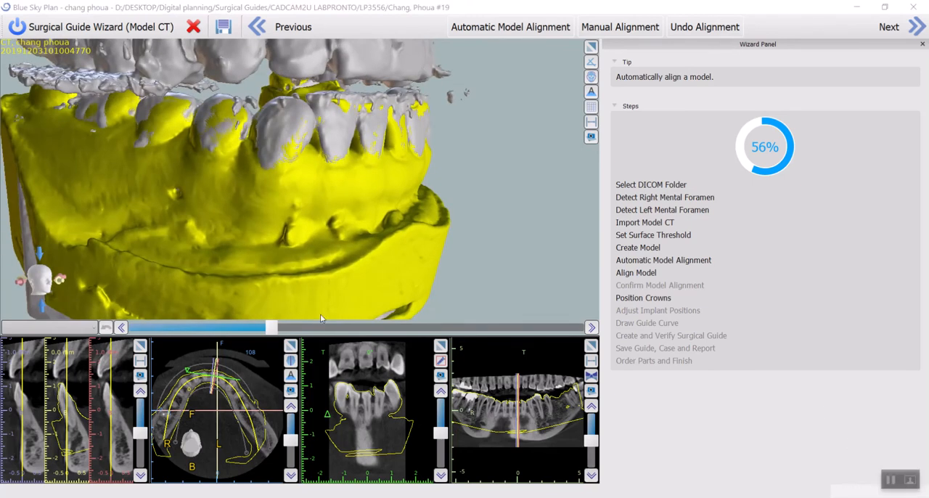
left_click_drag(185, 157, 403, 194)
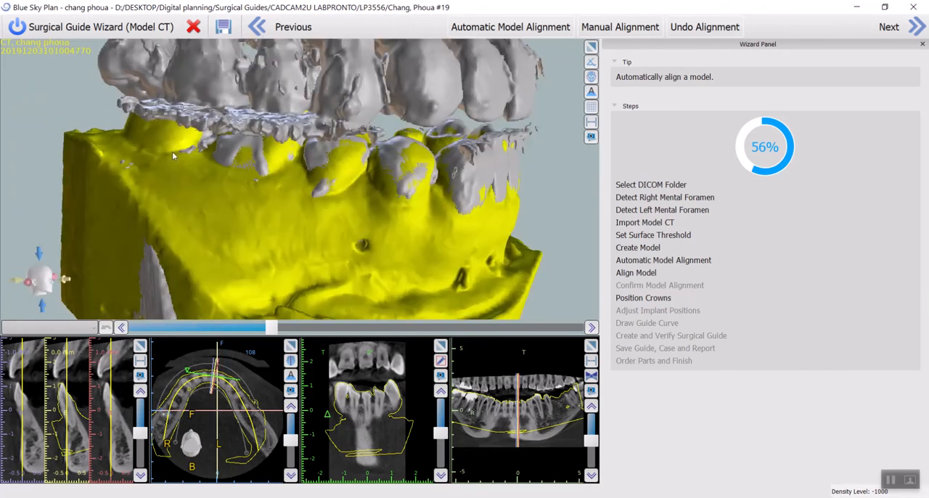
scroll(175, 152, "up", 4)
left_click_drag(171, 151, 293, 202)
left_click_drag(377, 220, 338, 216)
left_click_drag(508, 199, 248, 190)
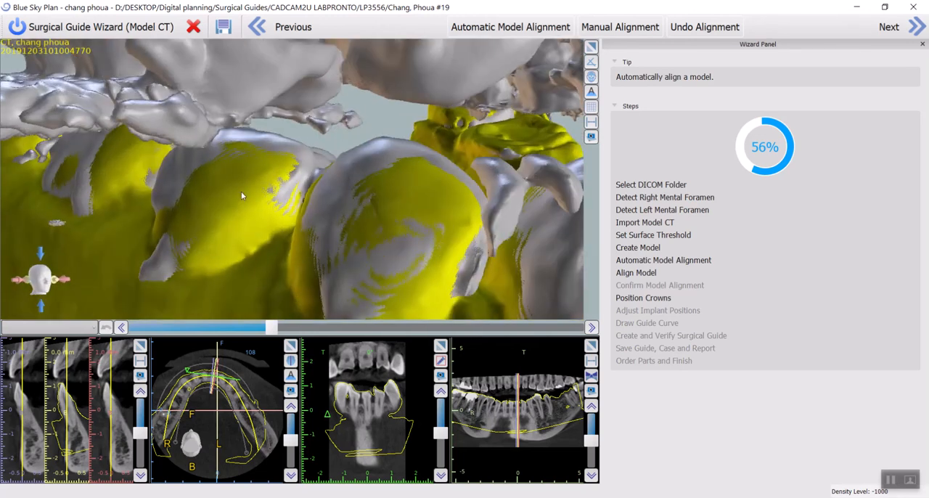
left_click_drag(385, 242, 449, 244)
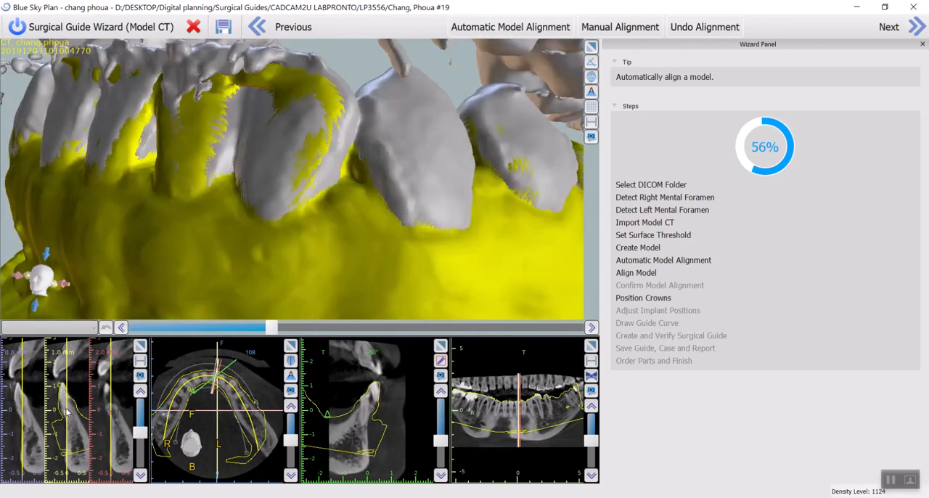
- Compare the aligned model's outline with the teeth and gums in successive cross-sections
scroll(65, 412, "down", 2)
scroll(95, 411, "down", 1)
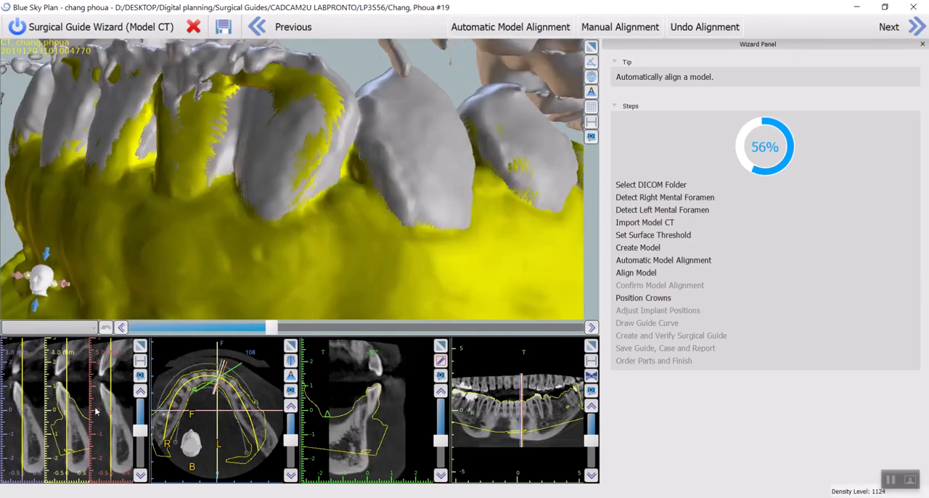
scroll(336, 420, "down", 1)
scroll(209, 419, "down", 1)
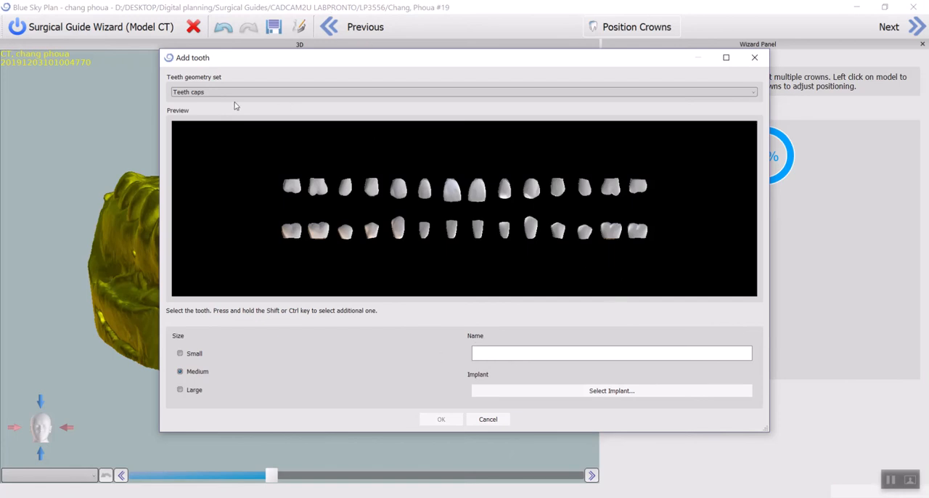
- Choose the Left Mandibular First Molar from the Brenes Tooth Library as the crown, in medium size
left_click(326, 93)
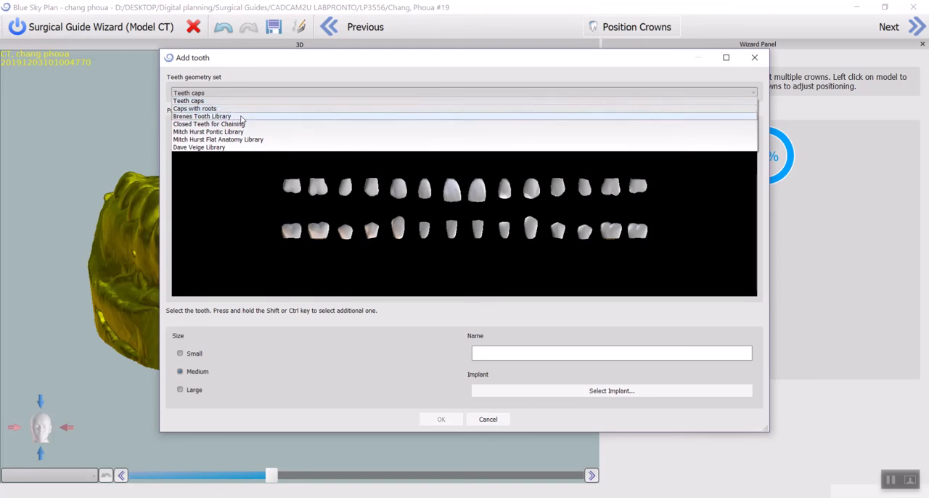
left_click(241, 117)
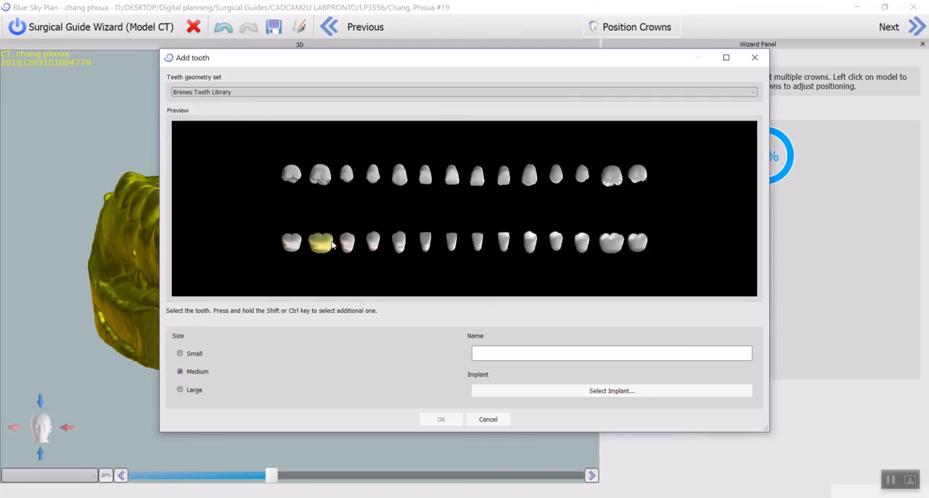
left_click(333, 247)
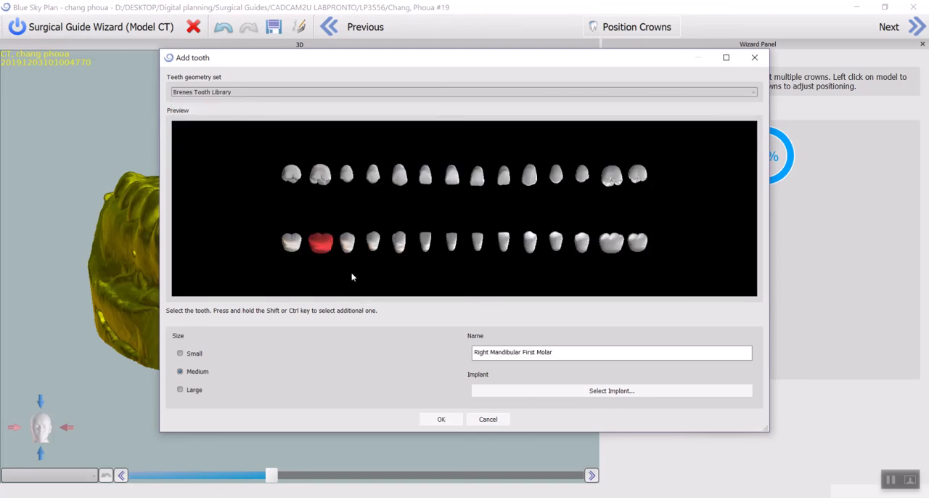
left_click(610, 243)
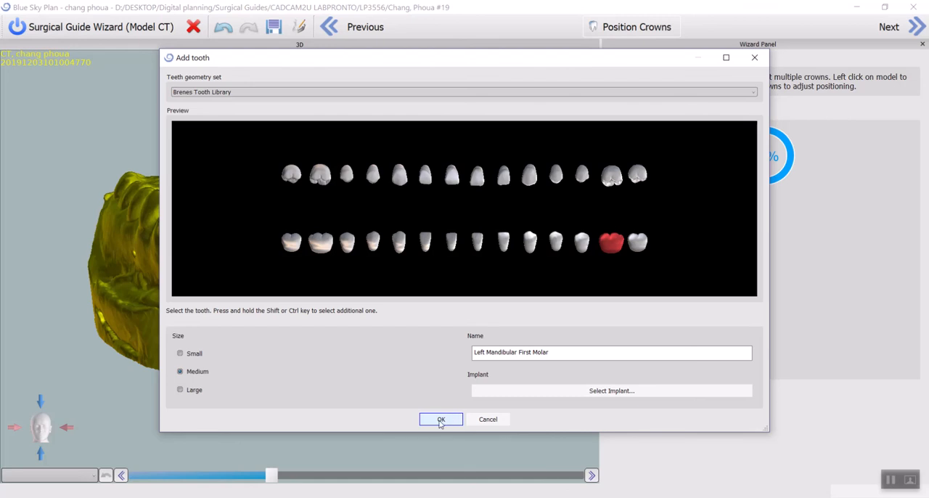
- Select a BIO | Max implant for the crown, with platform 4.30 and label IJH4311, 11.50 mm long
left_click(482, 391)
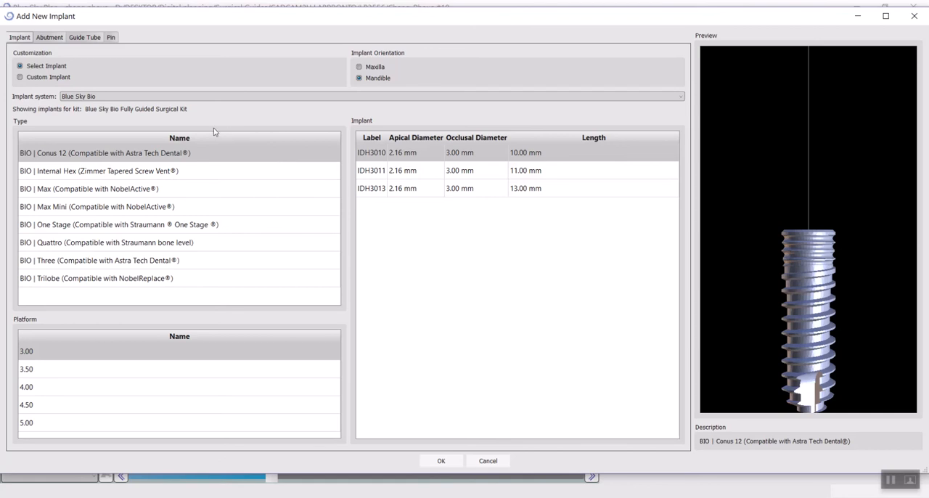
left_click(106, 190)
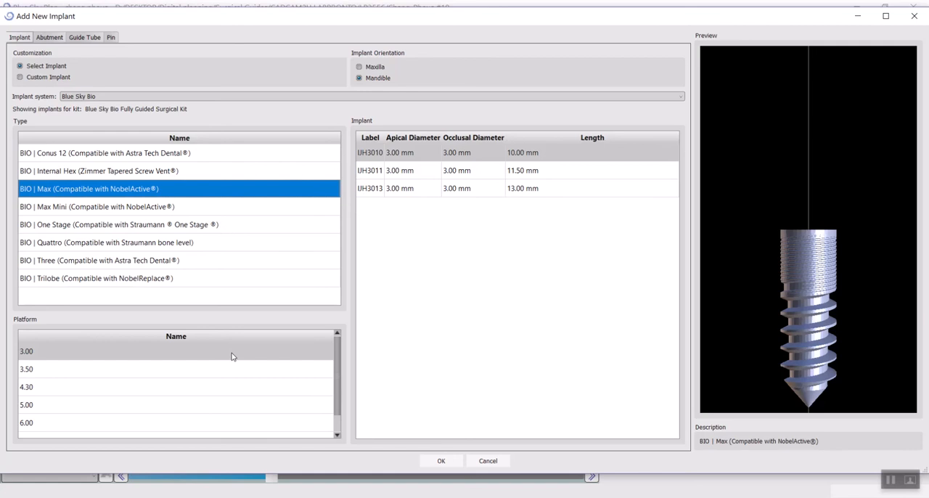
left_click(210, 388)
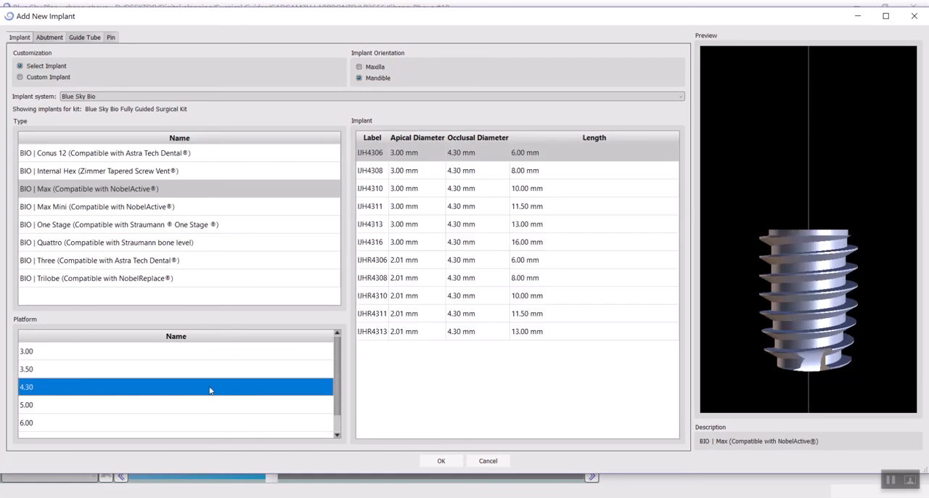
left_click(560, 207)
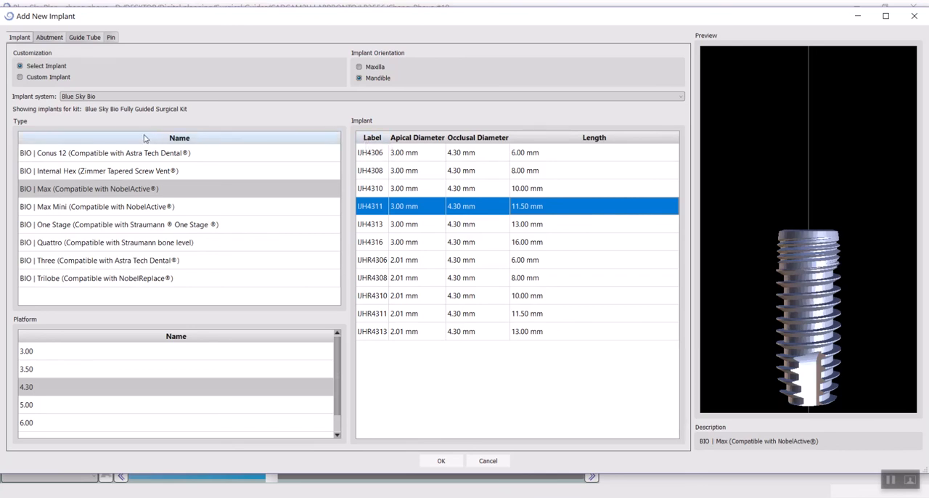
- Add a custom abutment 15 mm long to the implant and accept the implant settings
left_click(49, 38)
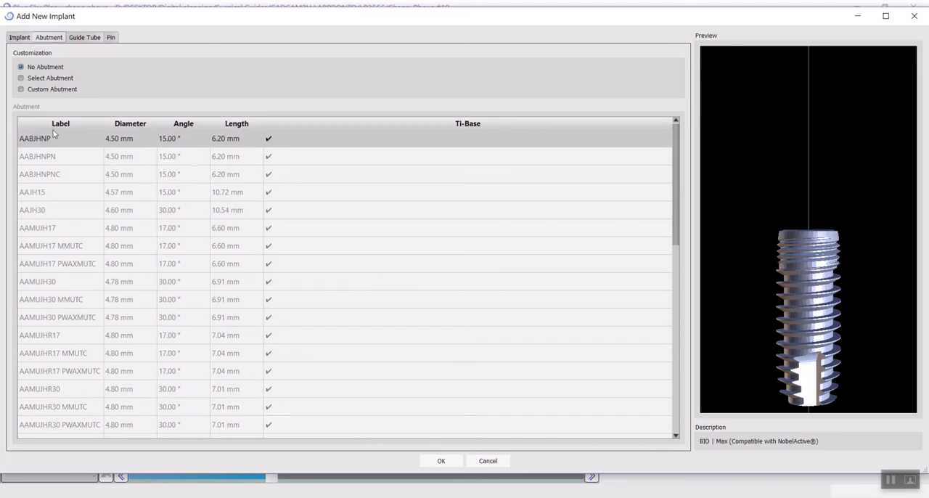
left_click(46, 90)
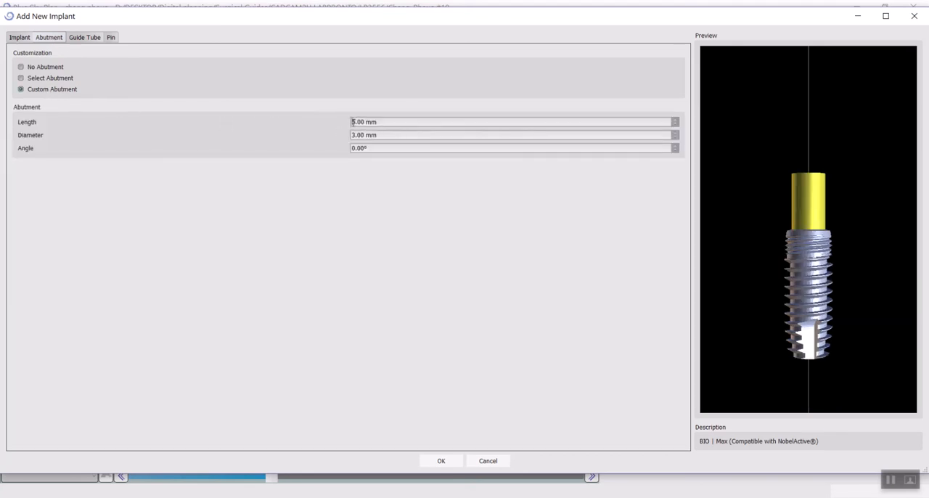
type("1")
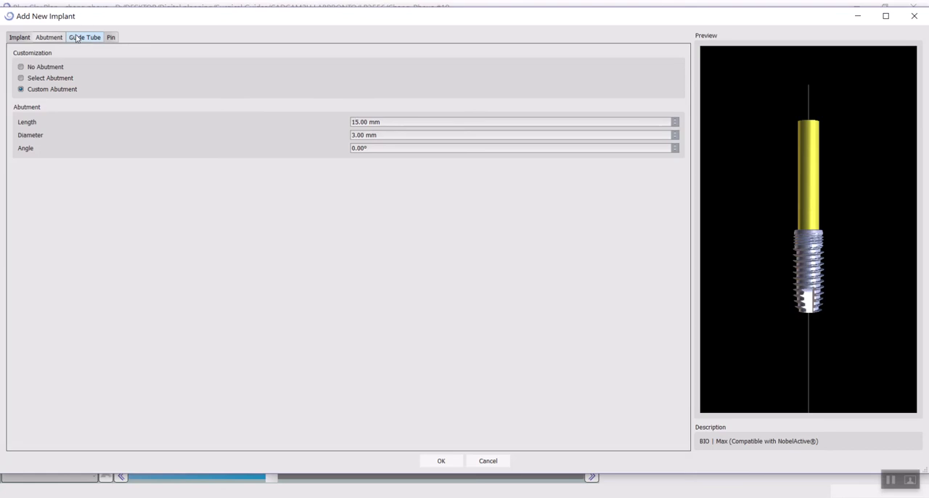
left_click(442, 460)
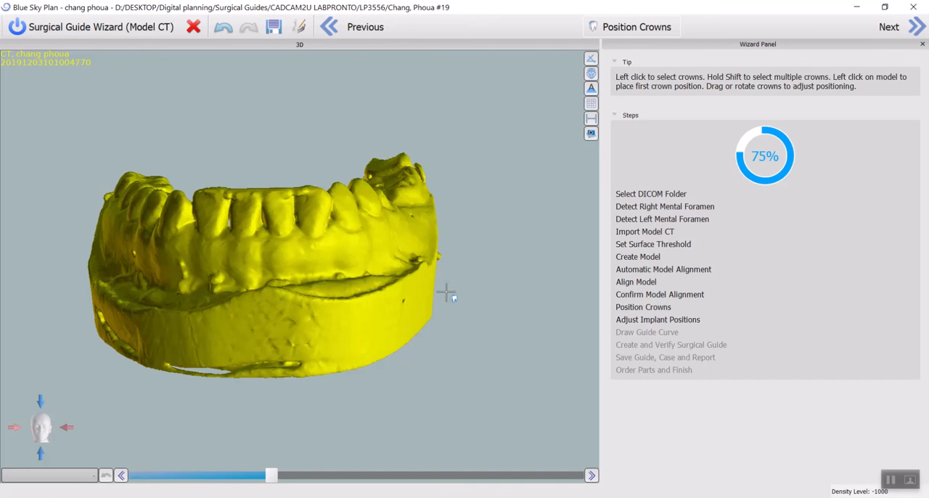
- Place the molar crown with its implant in the edentulous gap on the left side of the model
left_click_drag(464, 284, 186, 297)
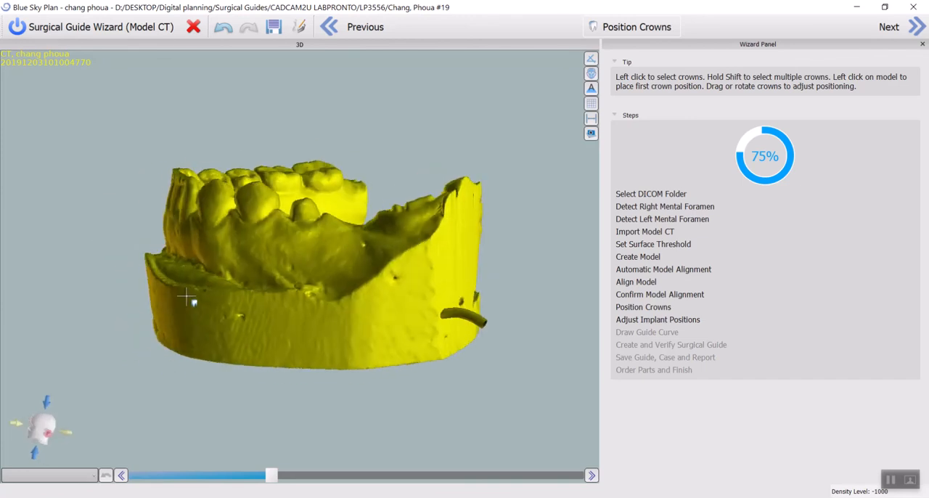
scroll(399, 210, "up", 3)
left_click(398, 208)
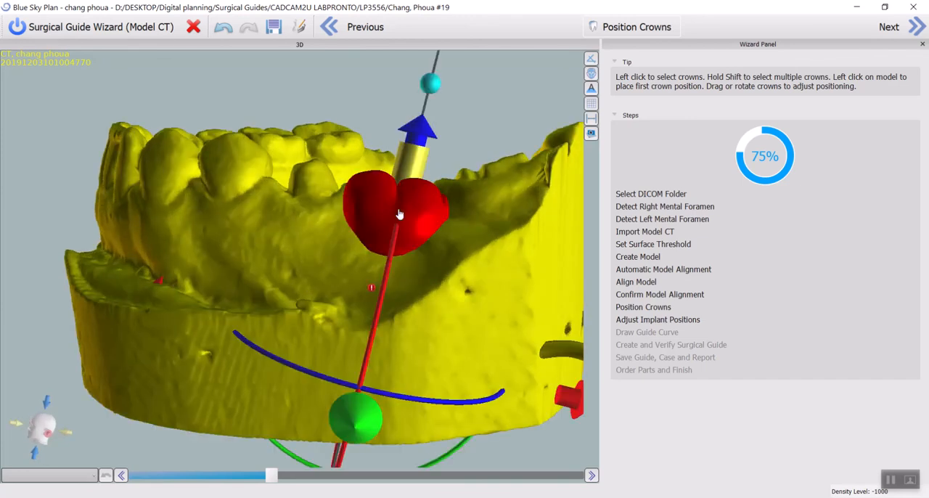
- Tilt the molar crown upright and shift it lingually over the ridge, checking it from above and the side
left_click_drag(459, 141, 437, 129)
left_click_drag(398, 70, 397, 42)
left_click_drag(571, 140, 353, 251)
mouse_move(309, 264)
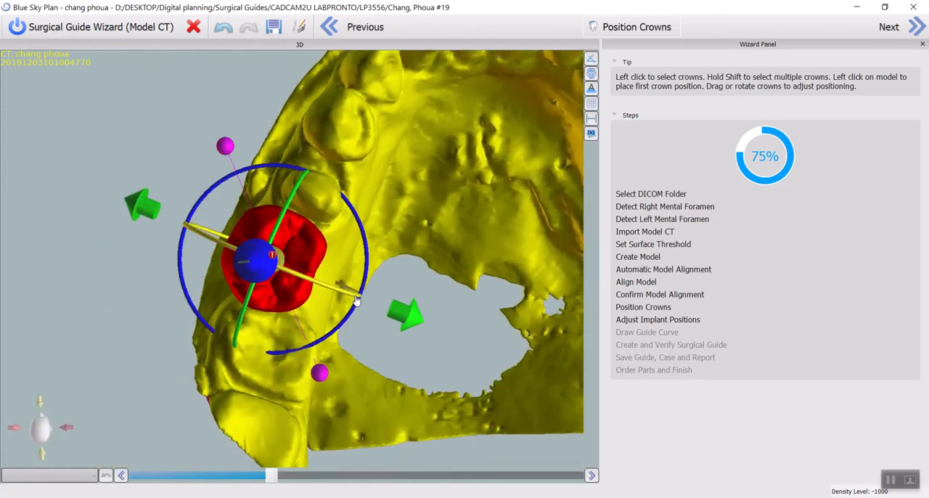
left_click_drag(393, 313, 410, 322)
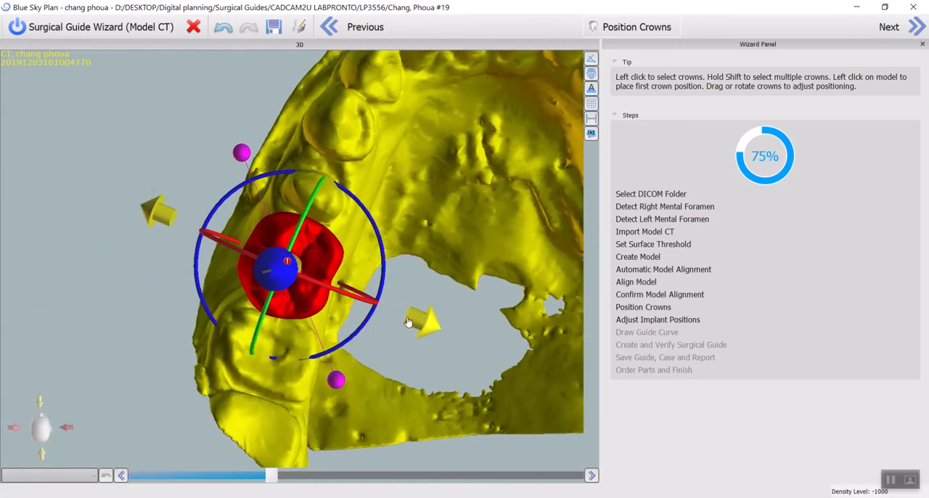
left_click_drag(415, 409, 451, 137)
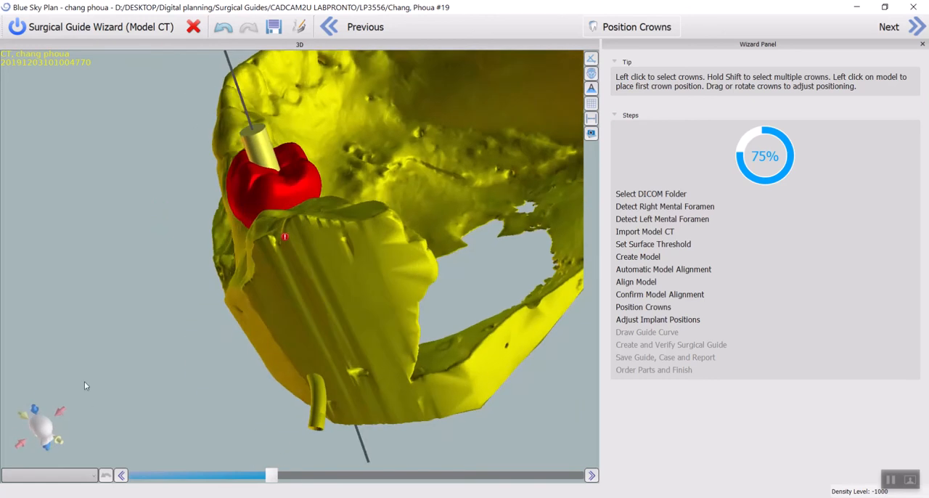
left_click_drag(84, 386, 333, 276)
left_click_drag(135, 327, 181, 280)
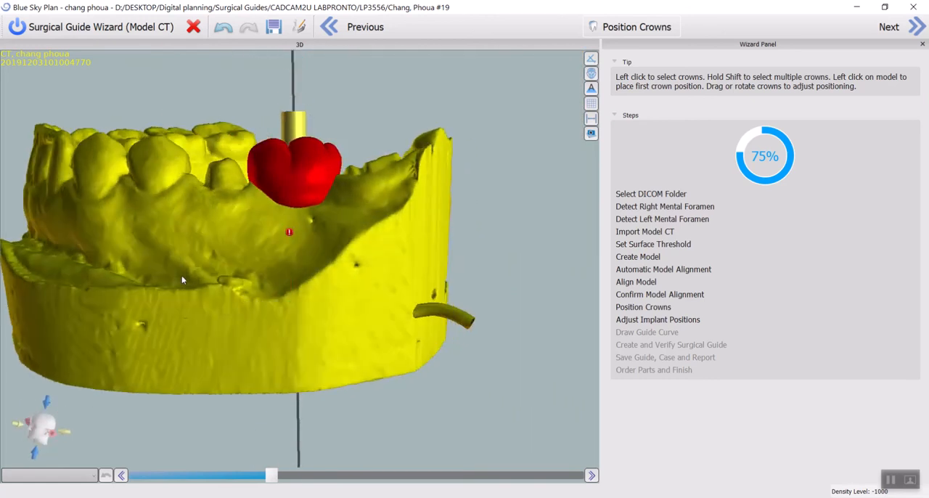
- Lower the molar crown slightly toward the ridge and fine-tune its fit between the neighbouring teeth, checking it from above and the side
left_click(298, 168)
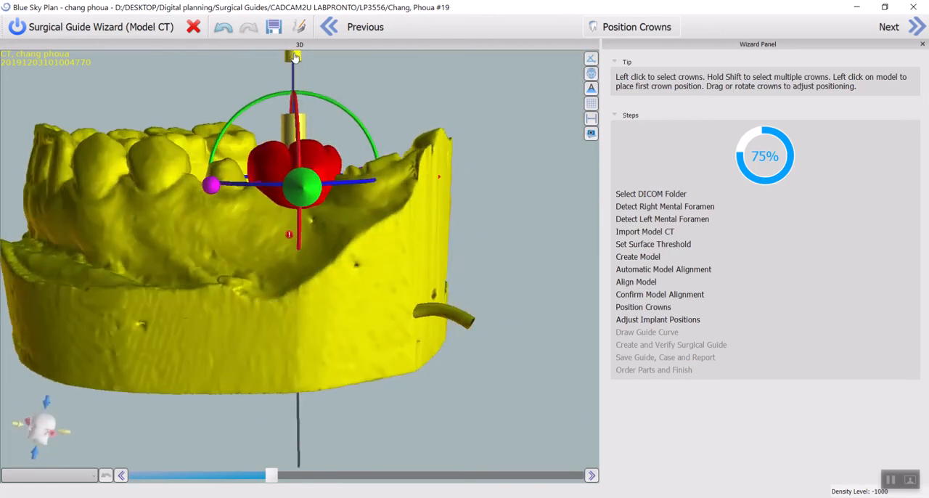
left_click_drag(294, 57, 294, 63)
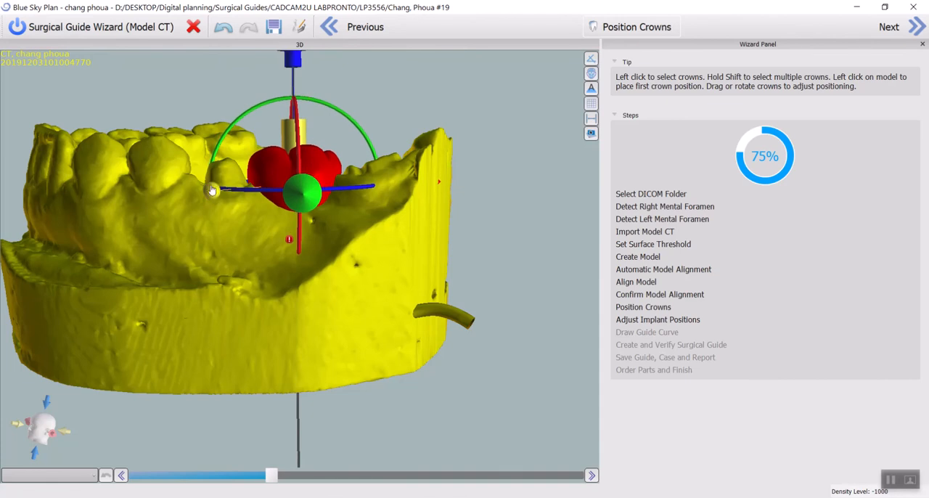
left_click_drag(214, 195, 277, 194)
left_click_drag(382, 145, 365, 411)
left_click_drag(298, 352, 308, 352)
left_click_drag(176, 330, 205, 281)
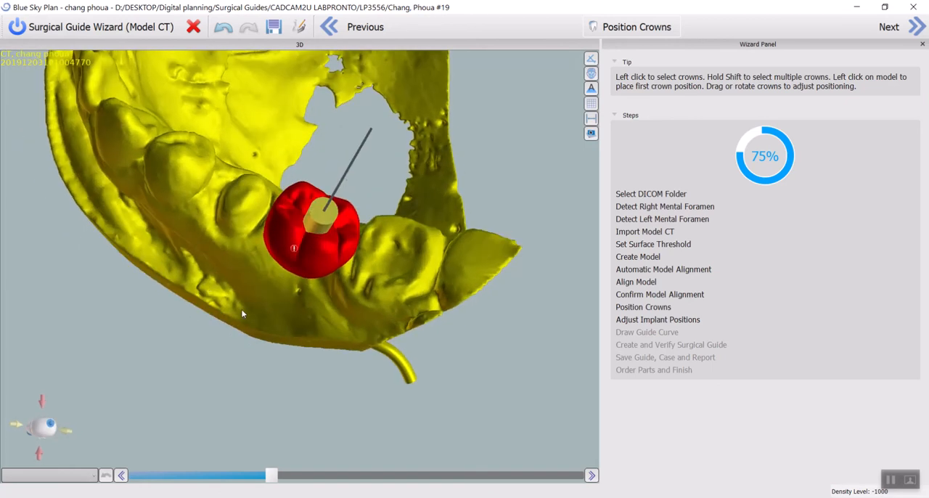
left_click_drag(449, 346, 445, 344)
left_click_drag(399, 366, 410, 211)
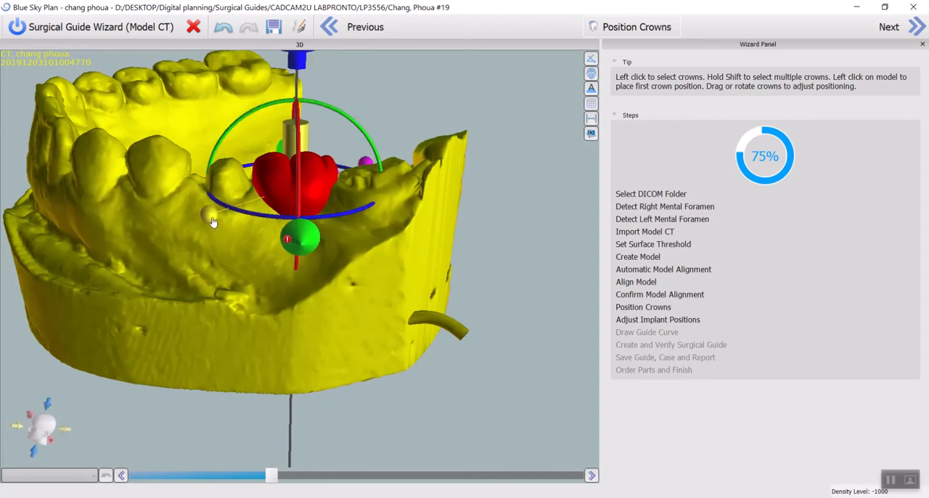
- Shift the molar crown slightly buccally so it follows the arch line of the adjacent teeth
left_click_drag(348, 214, 342, 222)
left_click_drag(417, 89, 346, 331)
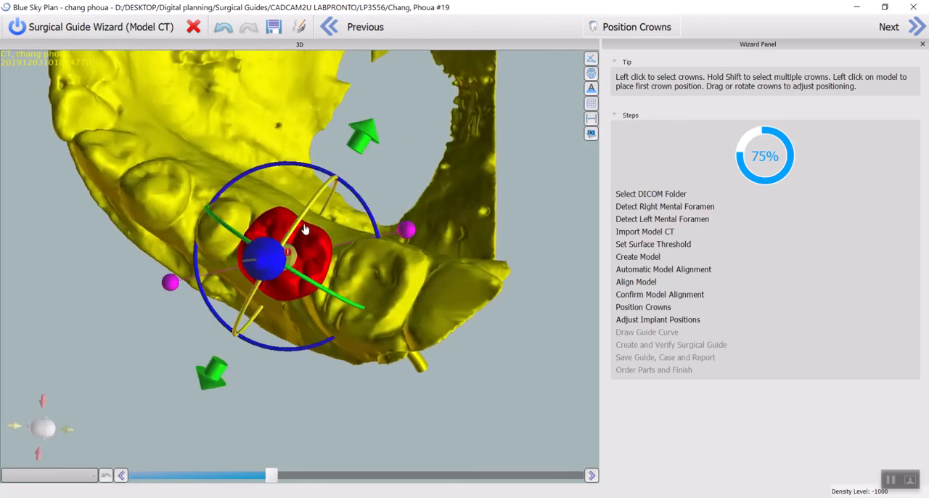
left_click_drag(364, 146, 363, 150)
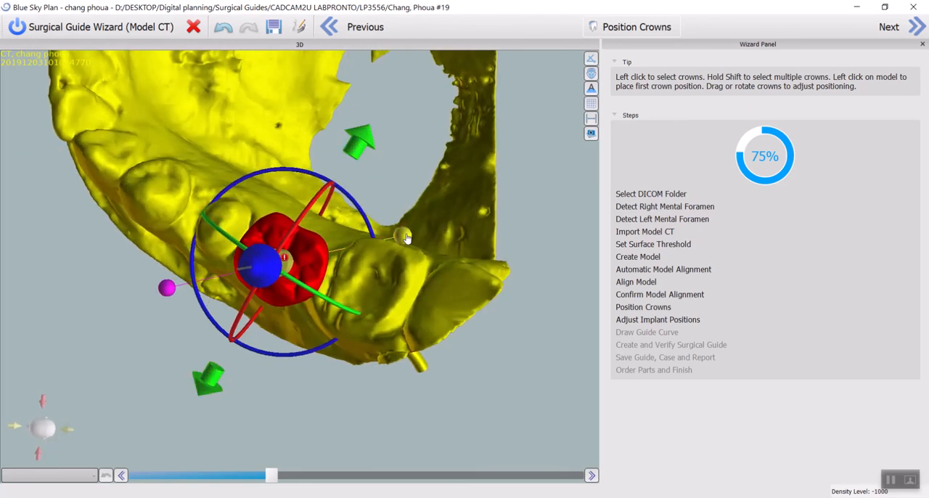
left_click_drag(359, 214, 305, 289)
left_click_drag(169, 380, 215, 329)
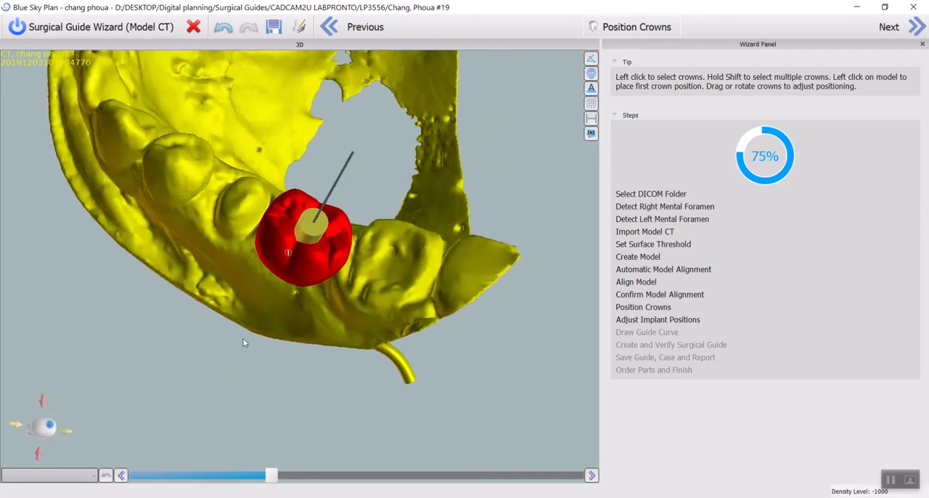
- Tilt the molar crown slightly distally as seen from the side, and proceed to the Adjust Implant Positions stage
left_click_drag(240, 390, 312, 173)
left_click(311, 172)
left_click_drag(494, 290, 349, 258)
mouse_move(293, 167)
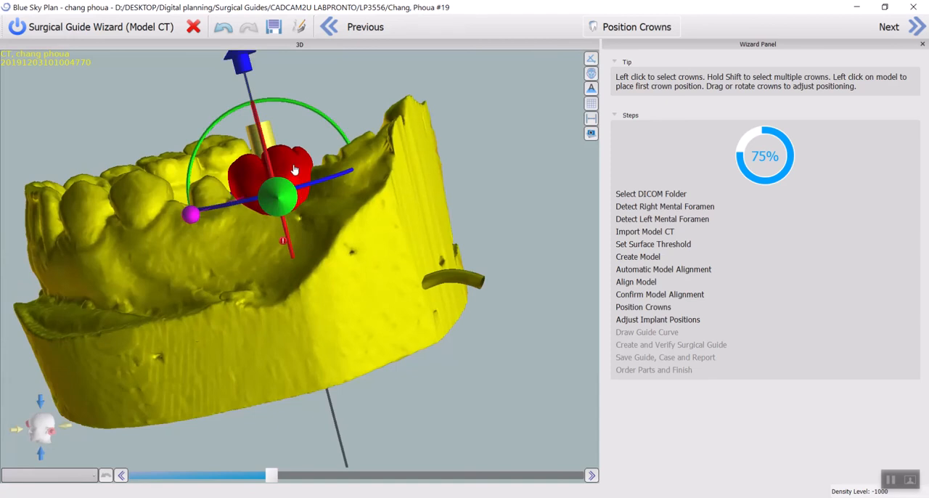
left_click_drag(317, 112, 322, 116)
left_click_drag(86, 224, 296, 363)
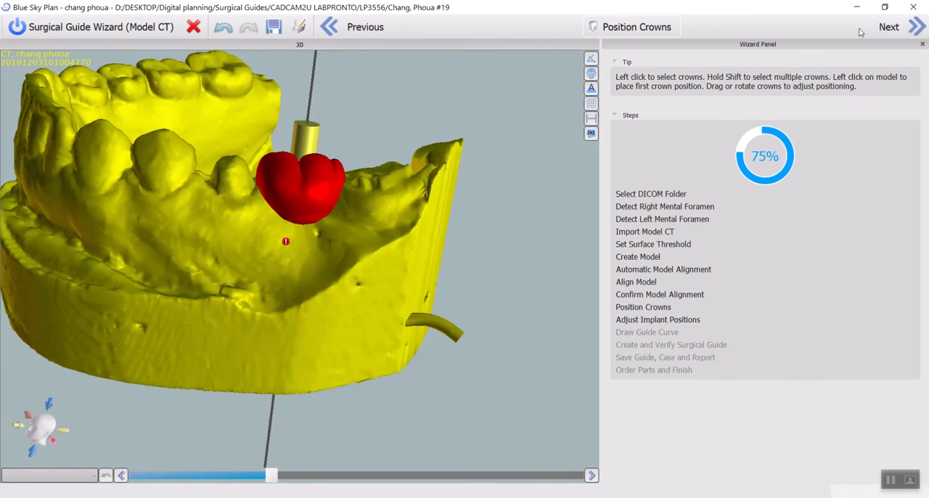
left_click(889, 26)
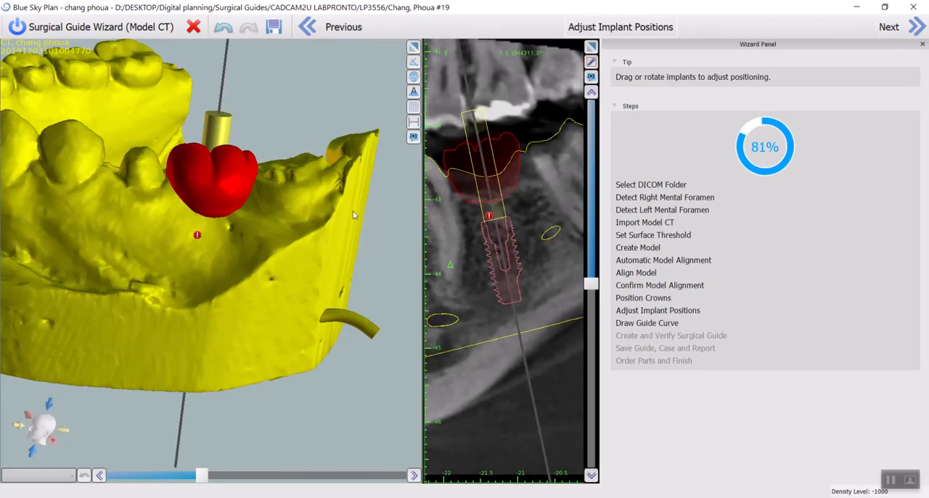
- Tilt the implant to follow the slope of the bone in the buccolingual cross-section and raise it slightly
mouse_move(502, 259)
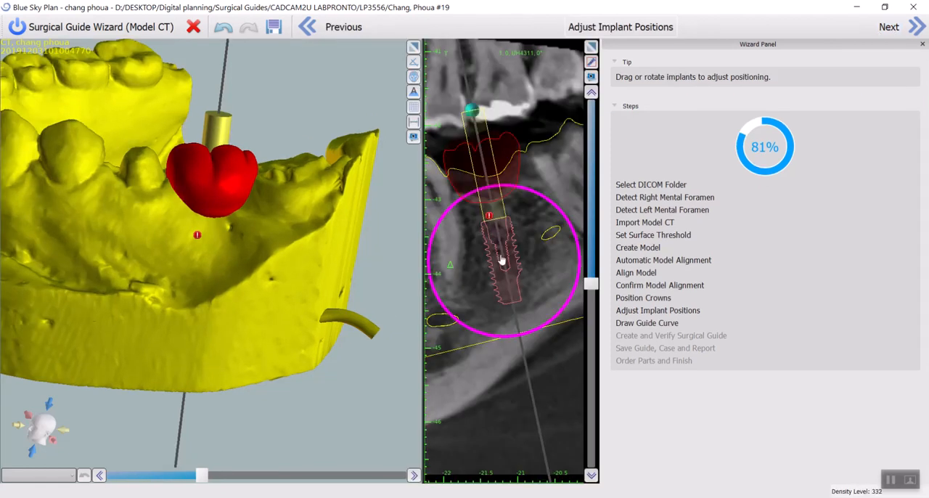
scroll(509, 254, "down", 1)
scroll(509, 254, "down", 15)
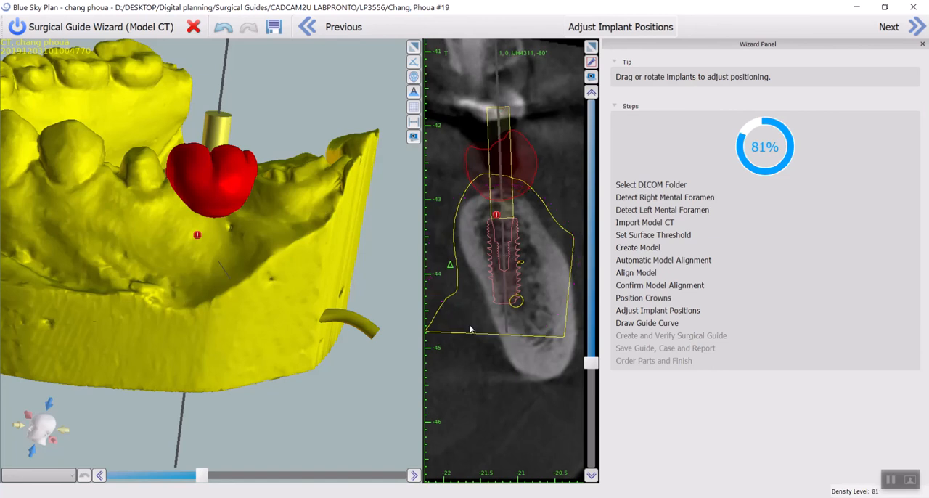
left_click_drag(454, 318, 459, 322)
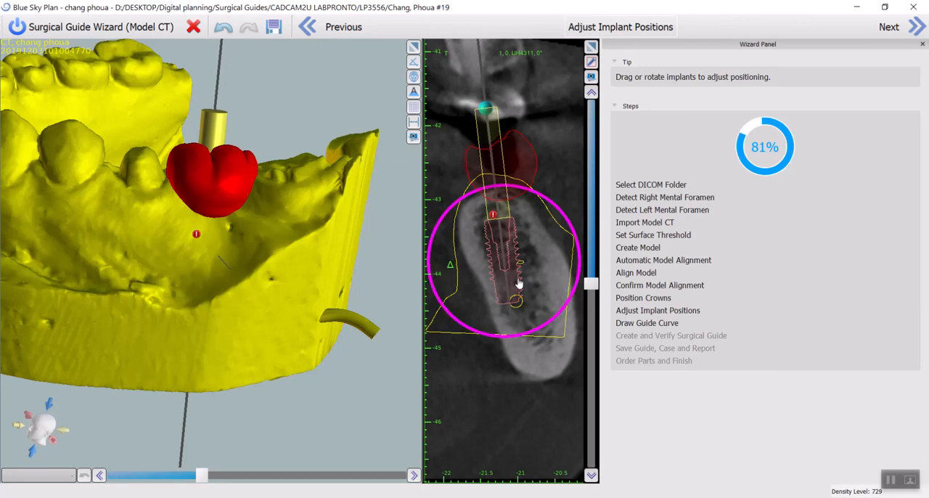
left_click_drag(512, 279, 516, 275)
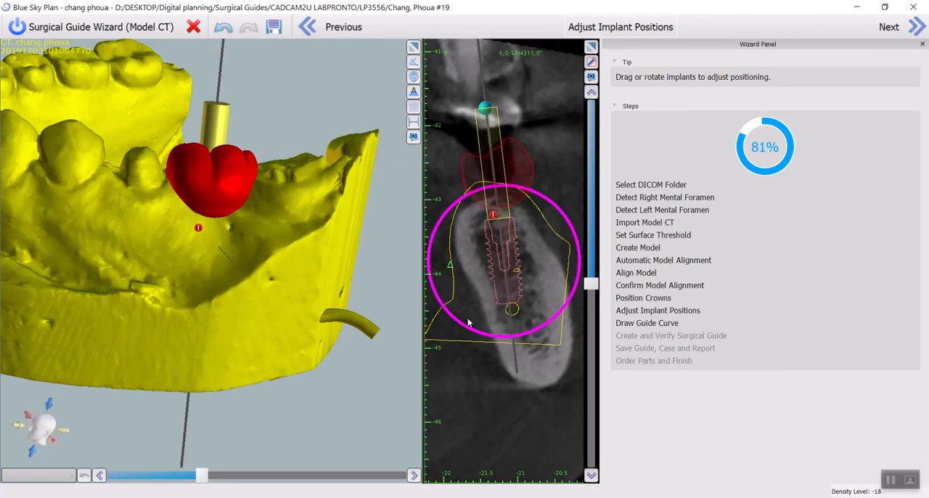
left_click_drag(461, 324, 462, 325)
- Lock the molar crown in place so the implant can be adjusted independently
left_click_drag(374, 254, 338, 136)
left_click(223, 112)
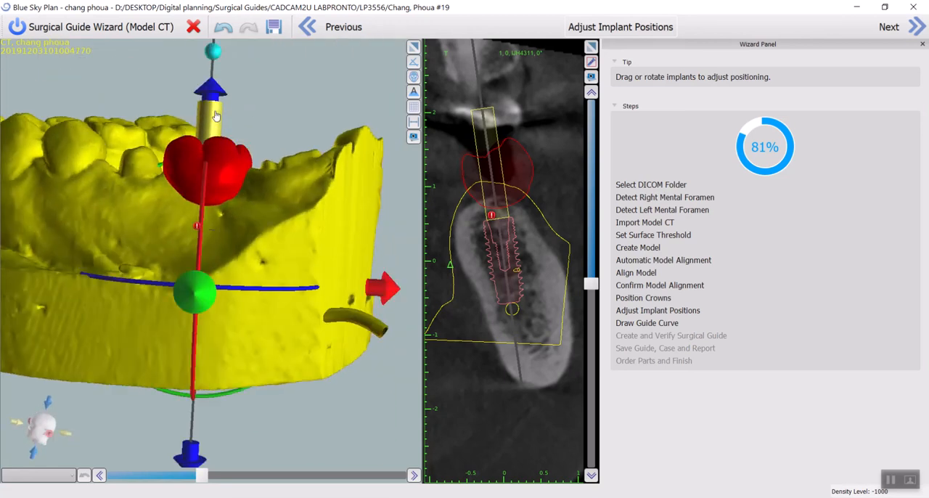
left_click(222, 114)
left_click(223, 115)
right_click(224, 164)
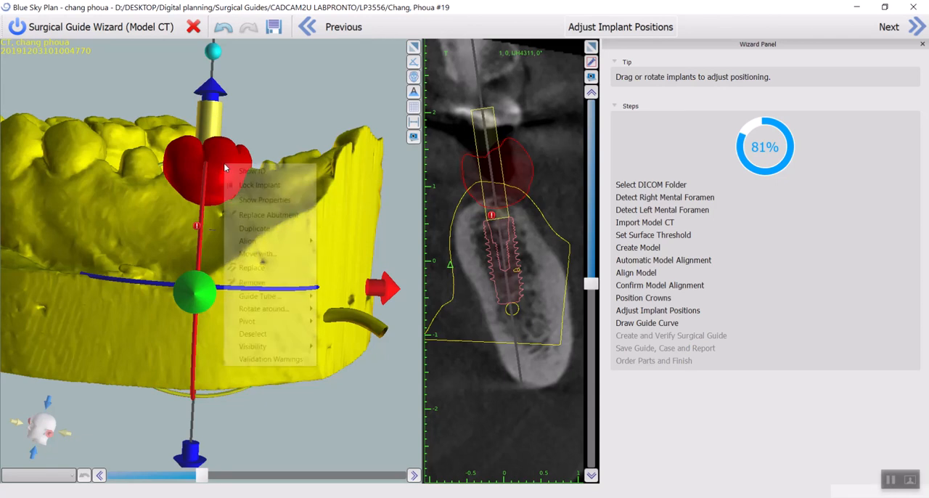
left_click(224, 151)
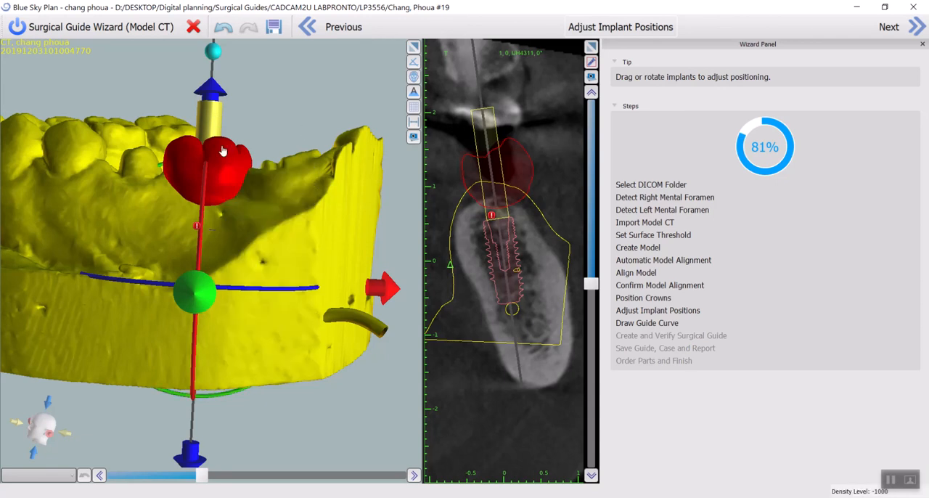
left_click(224, 151)
right_click(223, 148)
left_click(250, 155)
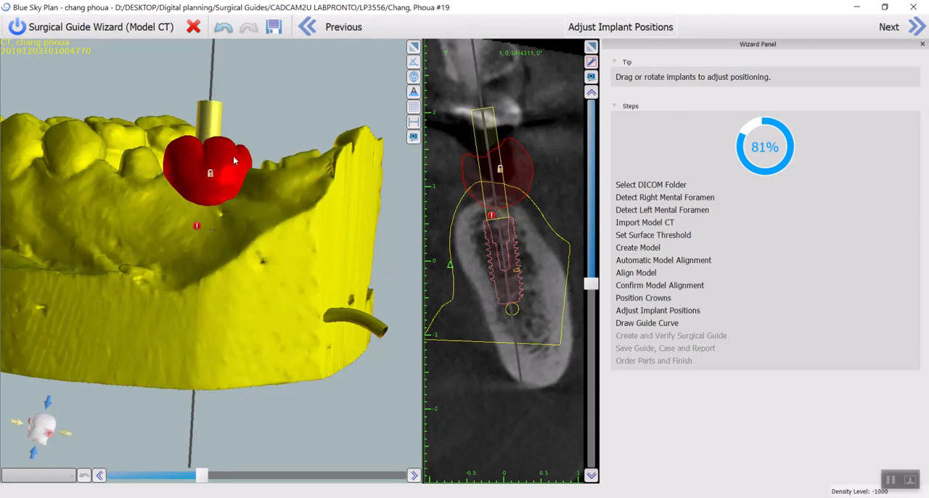
- Shift the implant slightly distally in the mesiodistal cross-section, tilt its top mesially and raise it a little
left_click(212, 110)
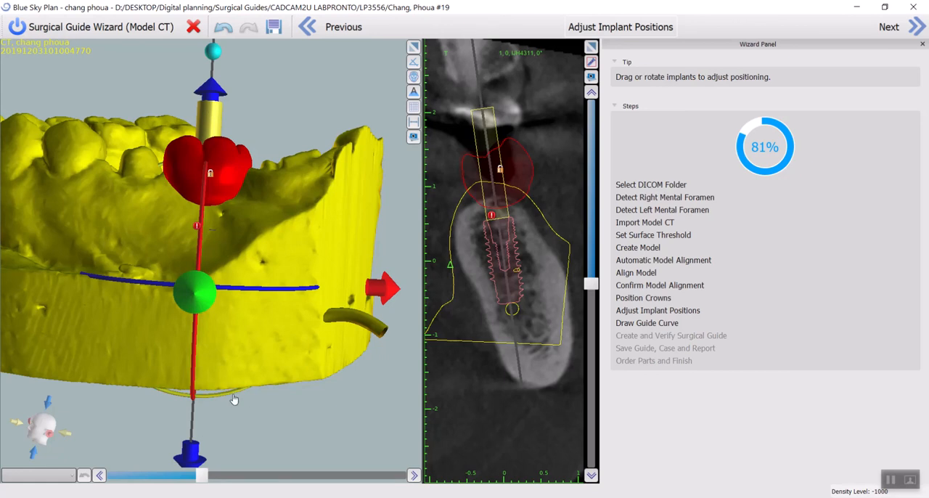
left_click_drag(232, 398, 268, 304)
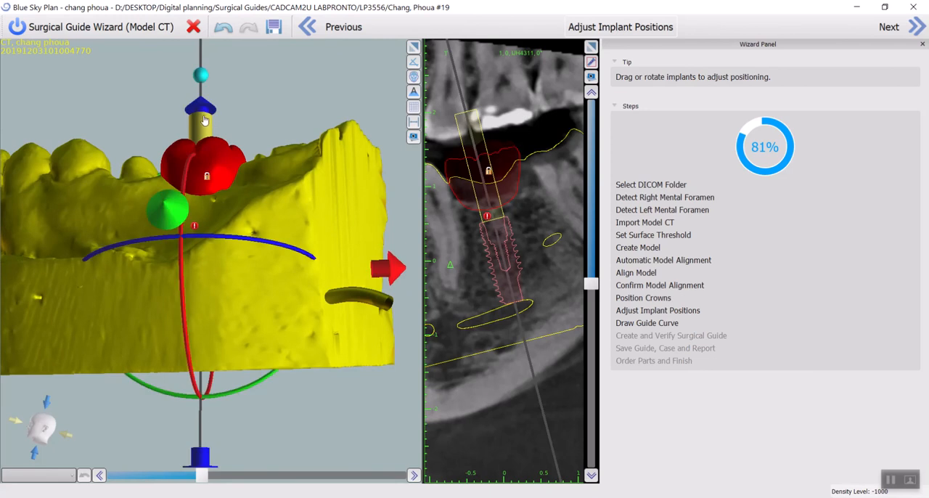
mouse_move(504, 252)
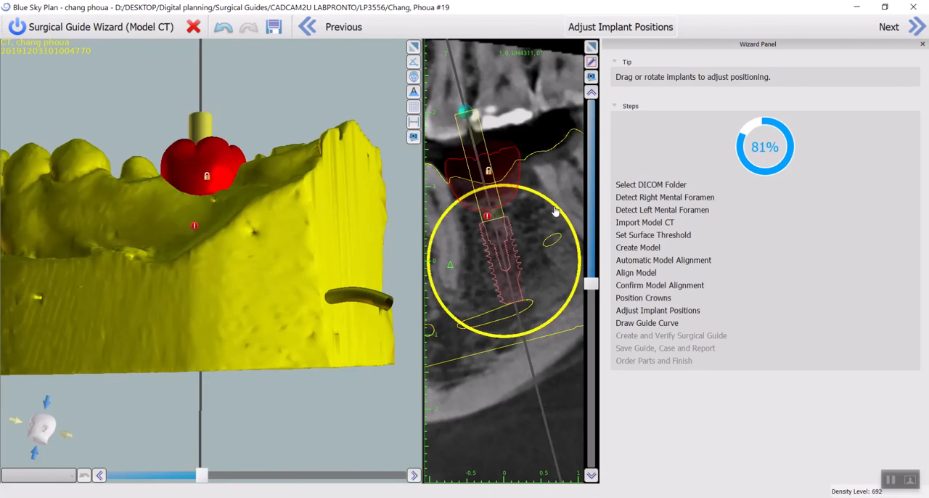
left_click_drag(505, 254, 506, 255)
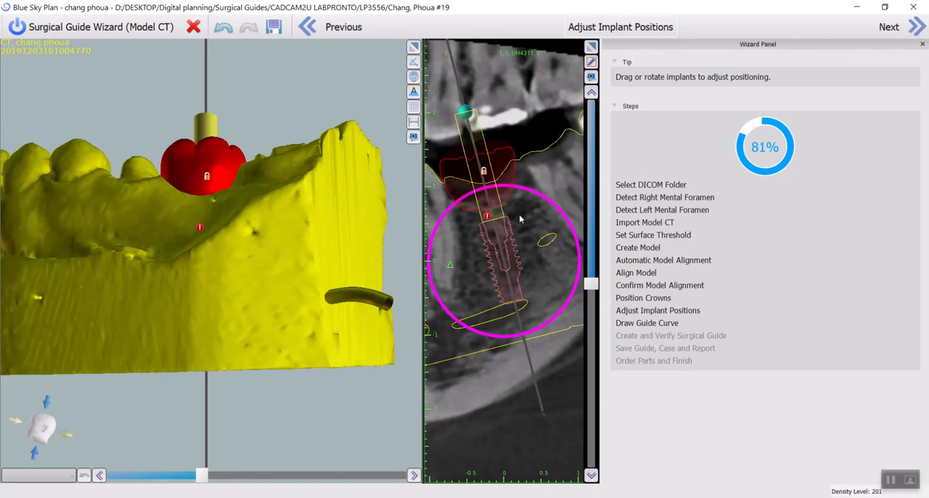
left_click_drag(549, 201, 547, 200)
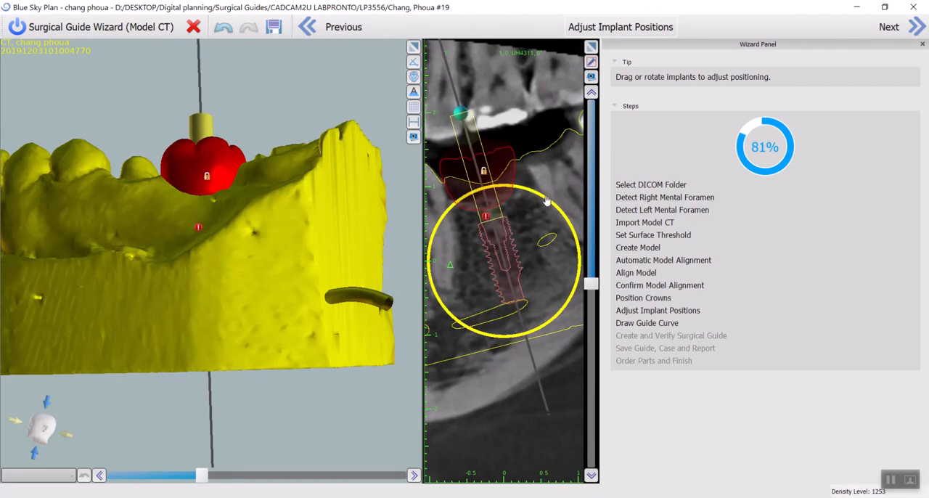
left_click_drag(496, 261, 499, 256)
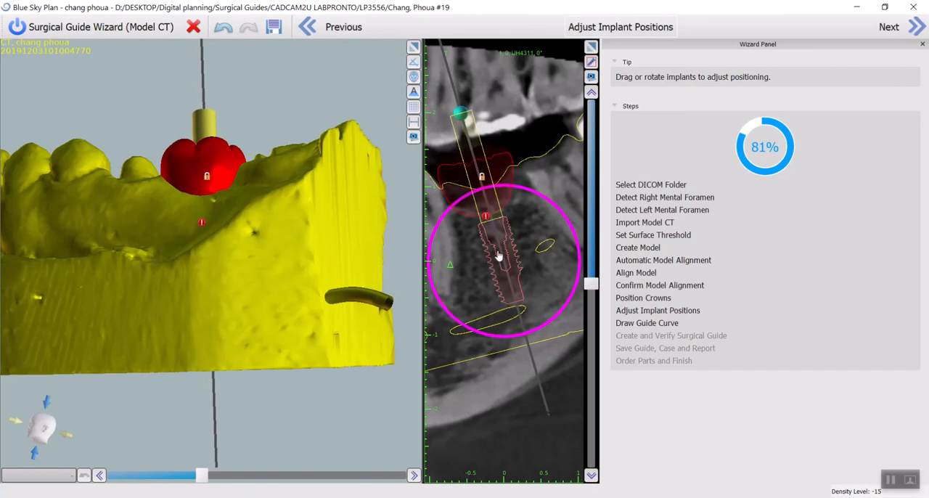
- Replace the implant with the BIO | Max platform 4.30 implant labelled IJH4310, 10.00 mm long
scroll(499, 255, "down", 7)
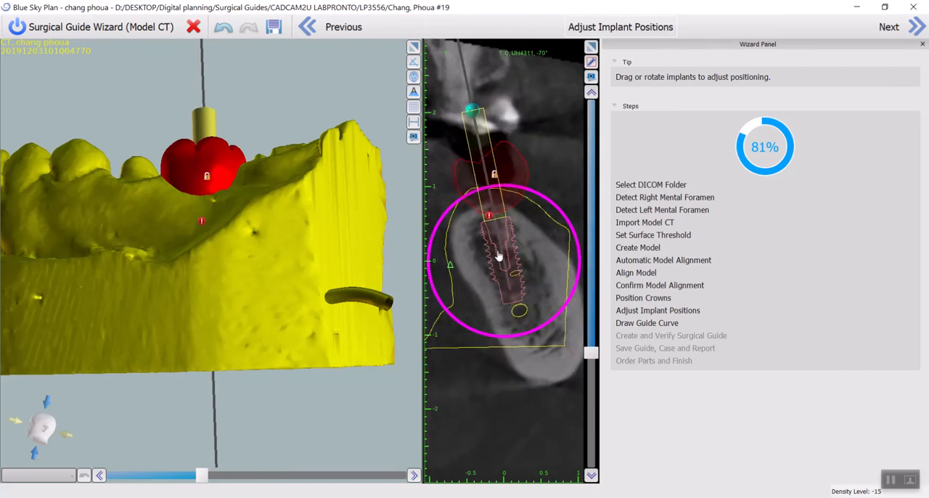
scroll(498, 255, "down", 2)
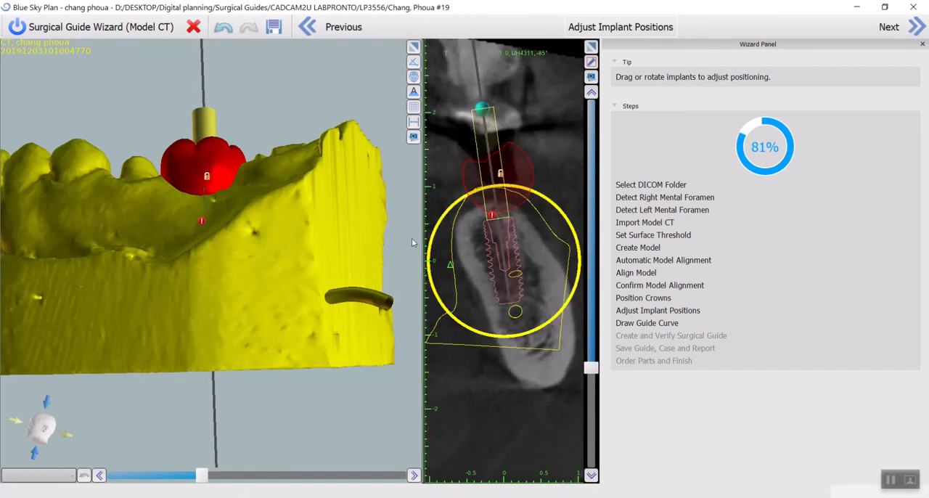
right_click(499, 250)
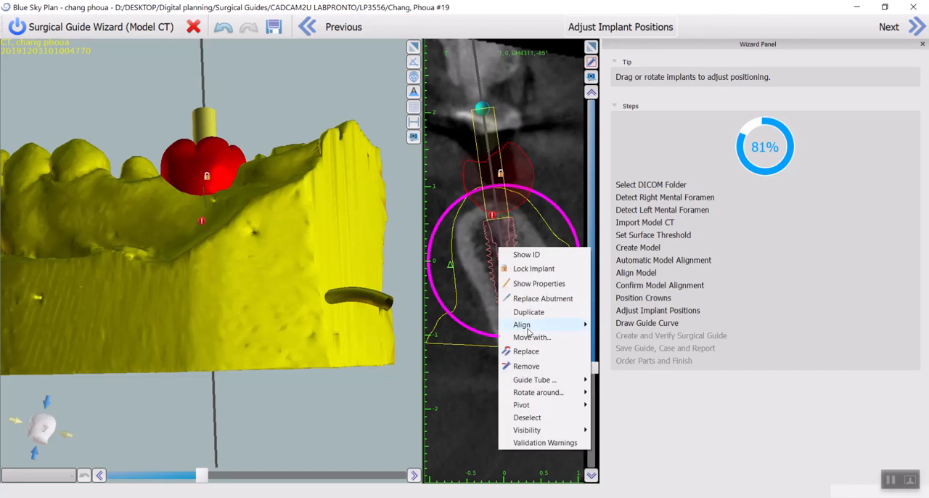
left_click(545, 352)
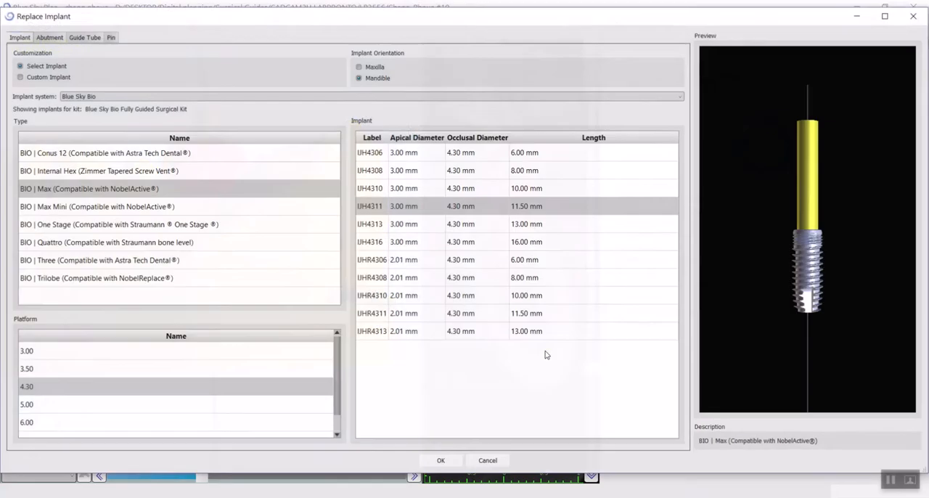
left_click(60, 389)
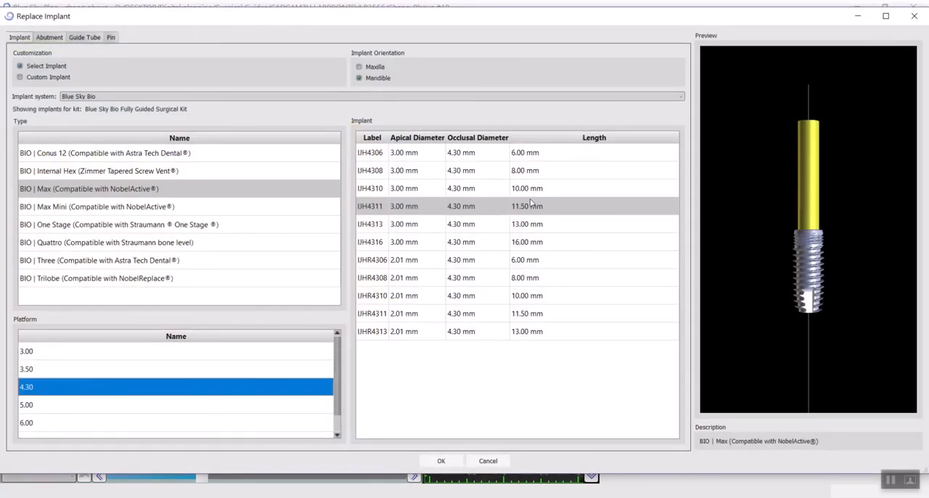
left_click(569, 188)
left_click(444, 460)
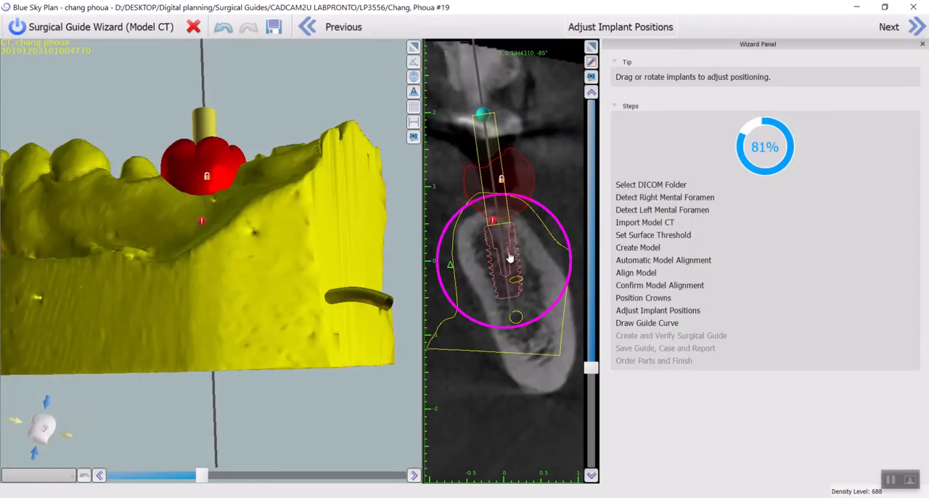
- Examine the implant's position in the bone through rotated cross-sections all around its axis and from above on the 3D model
scroll(510, 252, "down", 3)
scroll(510, 251, "down", 3)
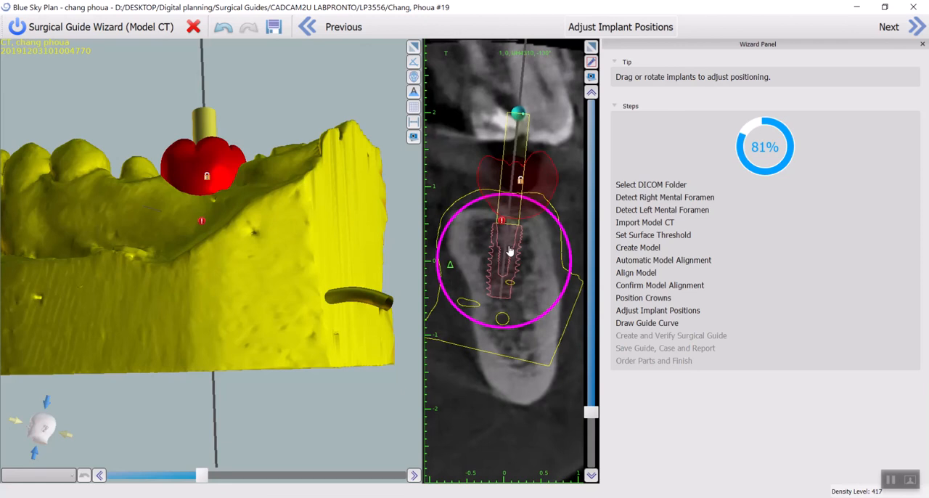
scroll(510, 252, "down", 3)
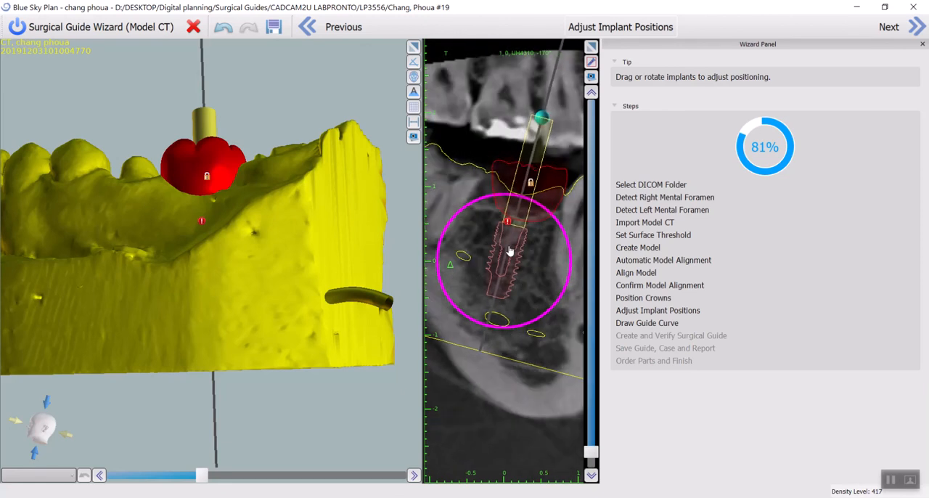
scroll(510, 252, "down", 3)
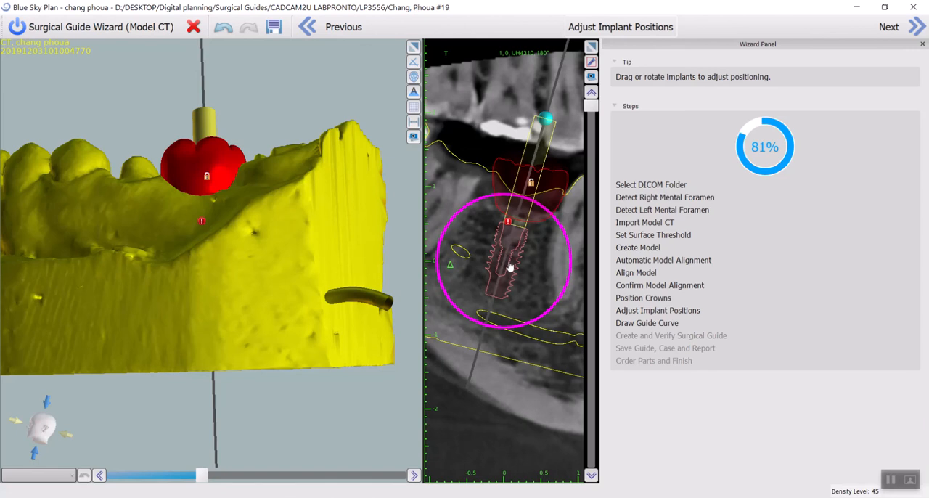
scroll(510, 266, "down", 1)
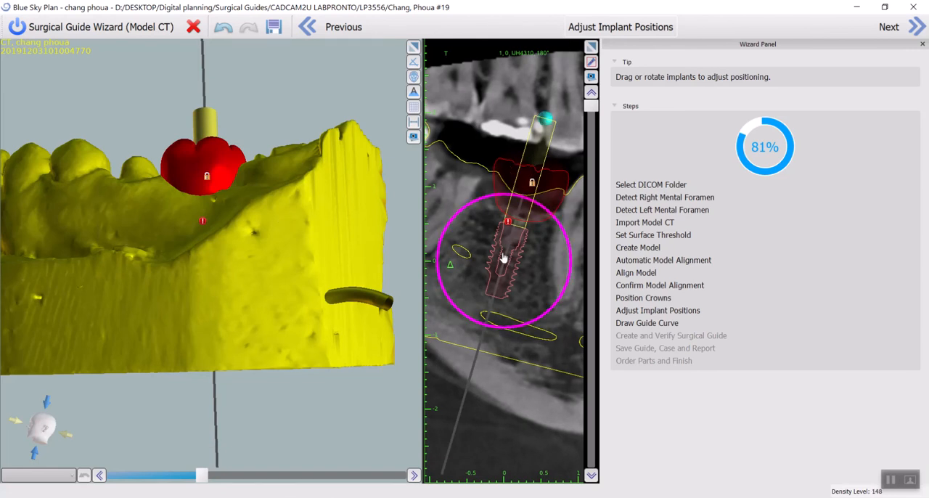
scroll(504, 257, "down", 5)
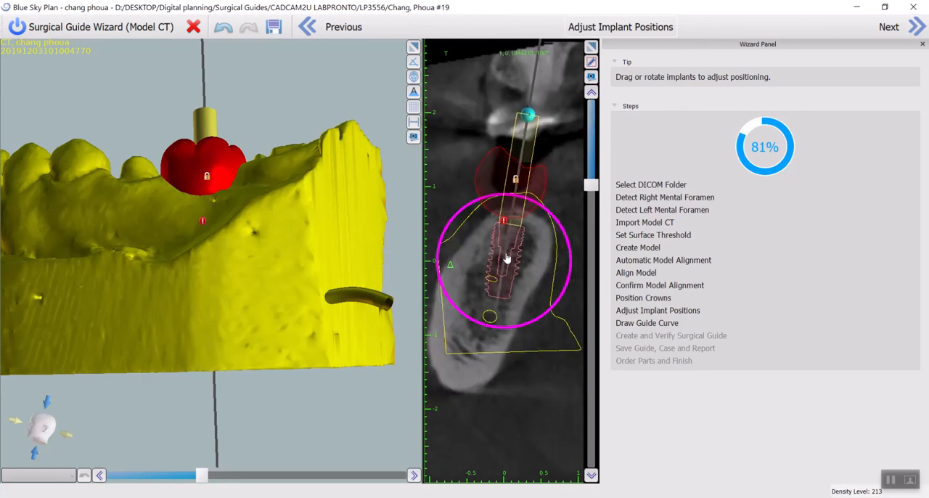
scroll(488, 255, "down", 5)
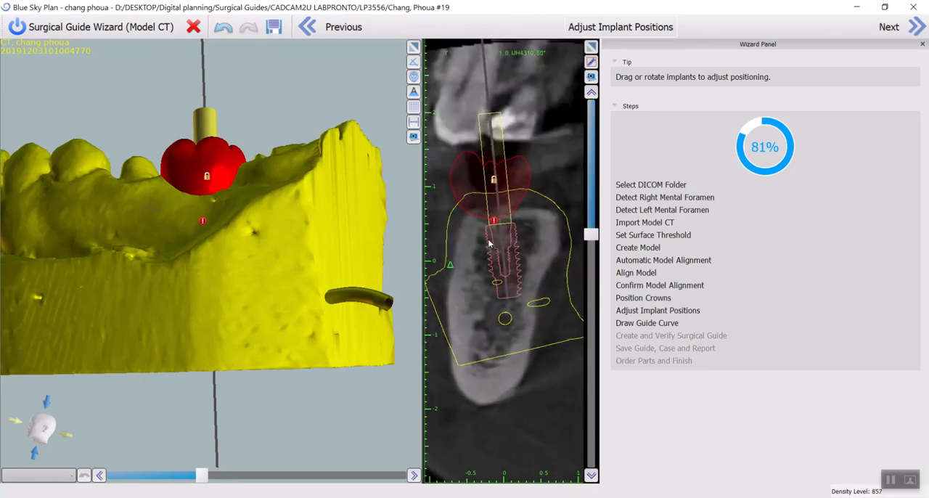
scroll(488, 243, "down", 6)
left_click_drag(305, 148, 189, 312)
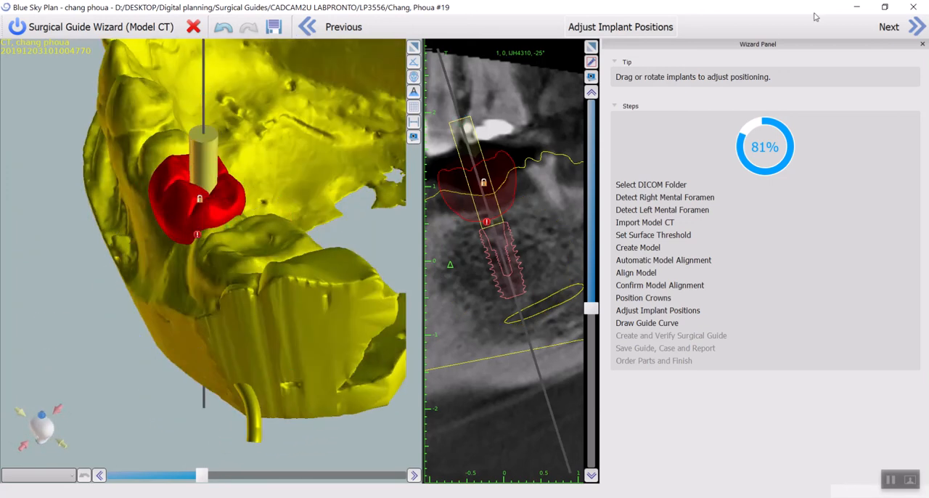
- Advance to the Draw Guide Curve stage and have the collision between the guide tube and the model resolved automatically
left_click(886, 27)
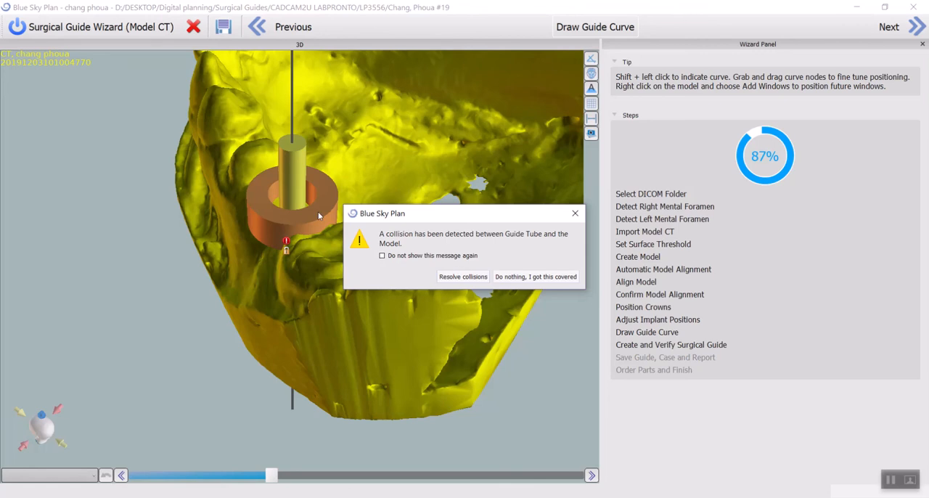
left_click(447, 275)
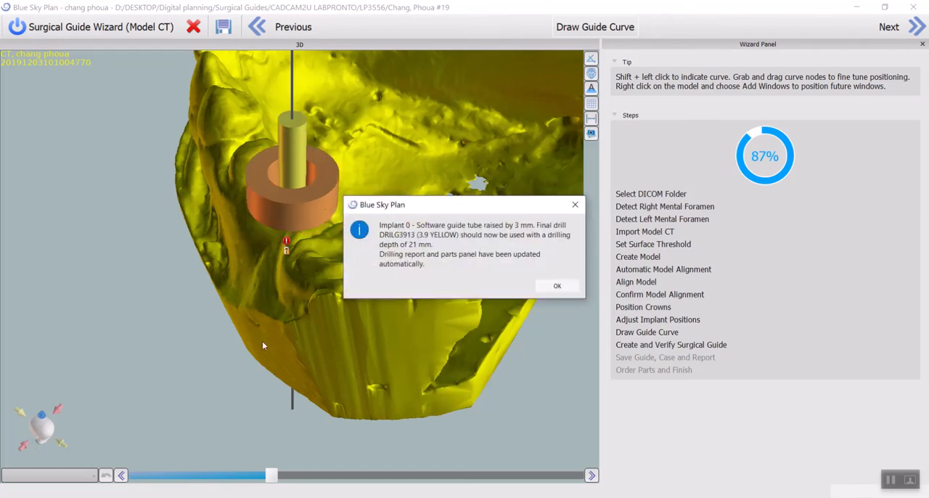
left_click(556, 285)
left_click_drag(243, 349, 433, 200)
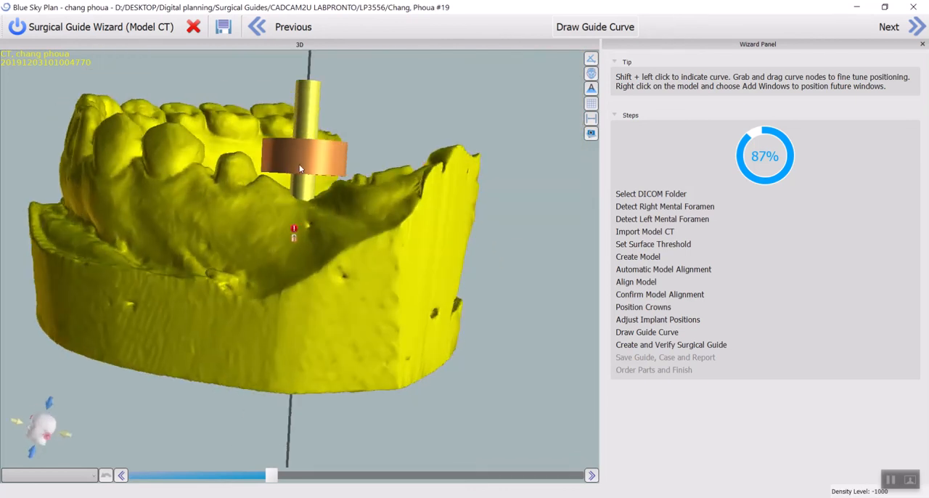
left_click_drag(417, 163, 435, 180)
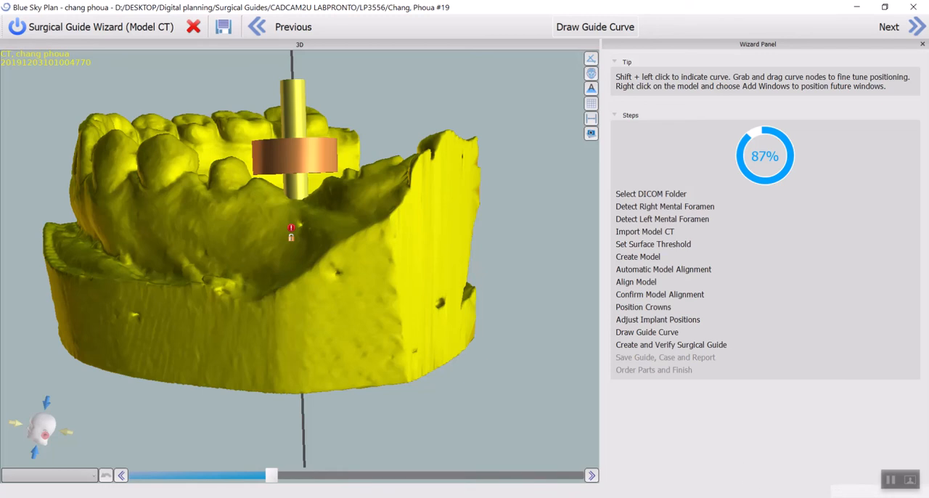
- Switch to the web browser and open the BIO | Max category in the Blue Sky Bio online store
key("alt+Tab")
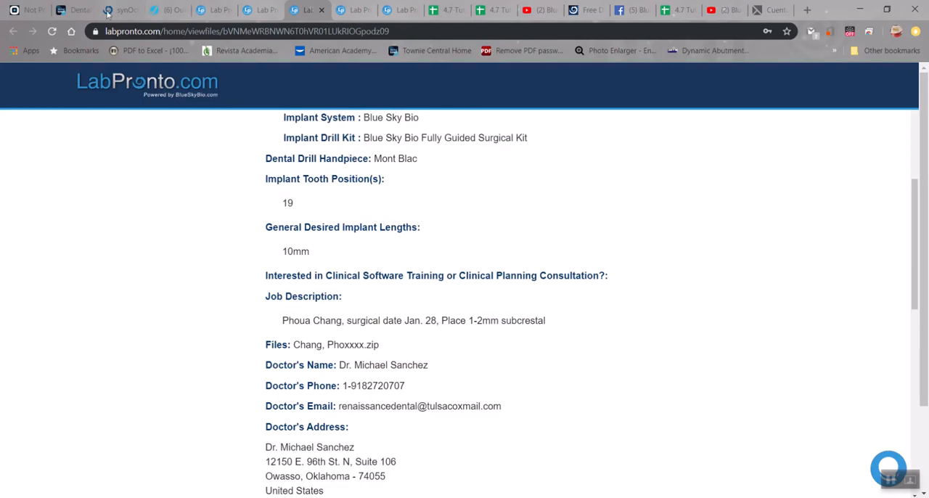
left_click(109, 10)
left_click(101, 212)
scroll(508, 253, "down", 1)
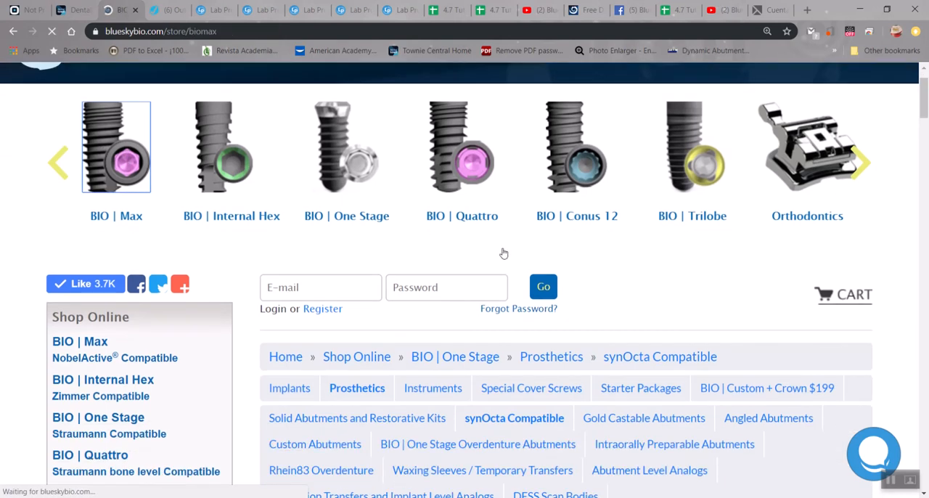
scroll(454, 275, "down", 4)
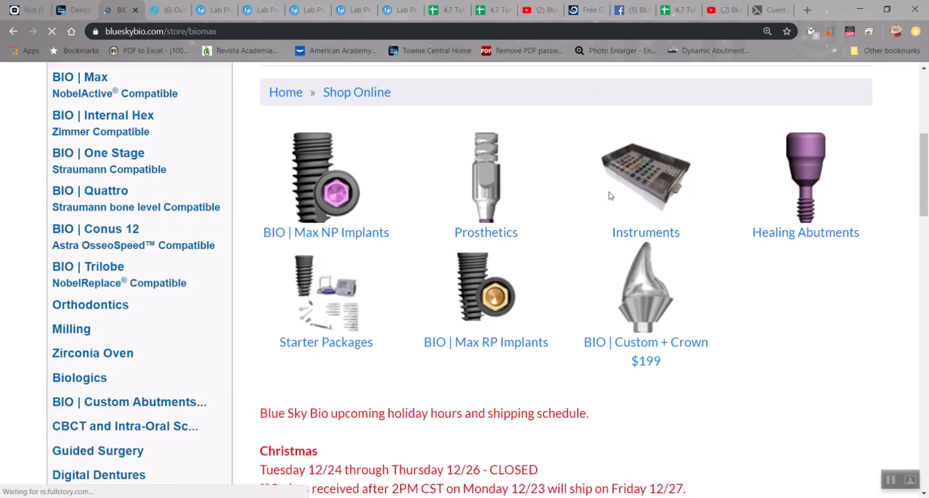
- Open the BIO | Max Fully Guided Keyless Kit page from the instruments section and go to its videos
left_click(634, 174)
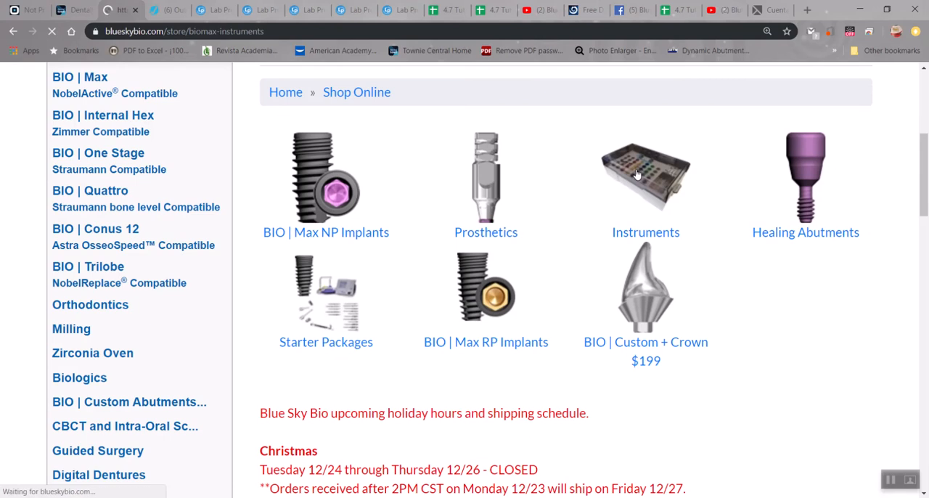
scroll(517, 345, "down", 4)
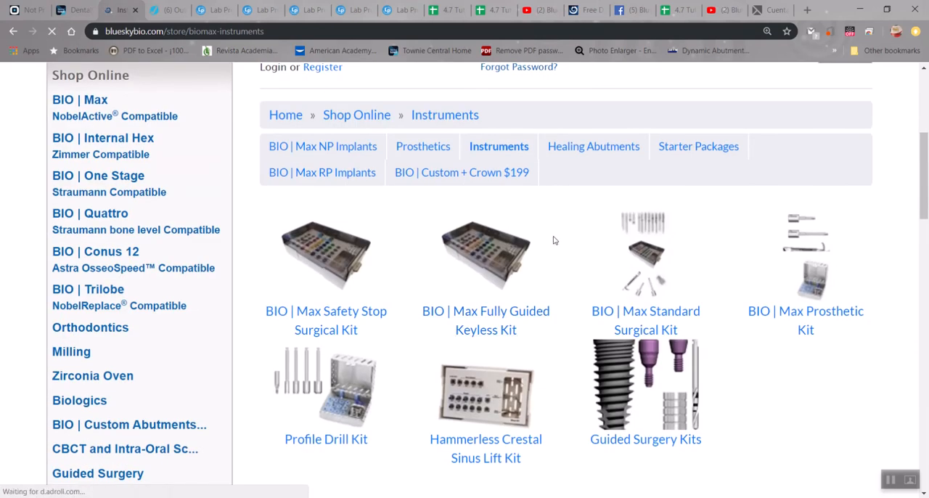
left_click(486, 245)
scroll(477, 252, "down", 6)
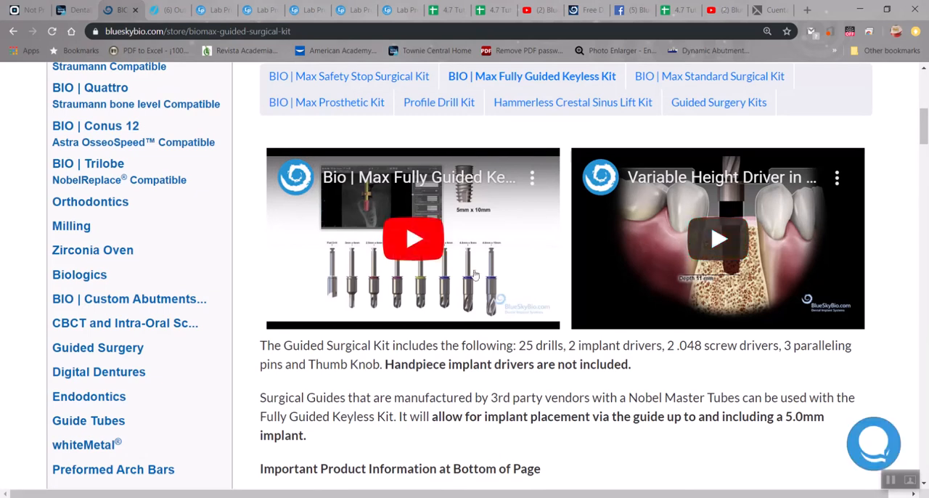
- Play the Variable Height Driver video muted, skip to about 0:09 and show it full screen
left_click(631, 276)
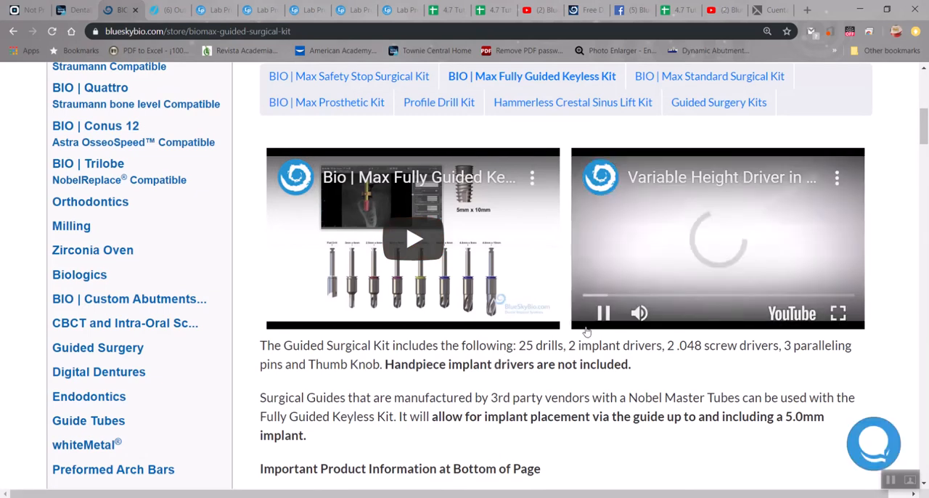
left_click(602, 313)
left_click(634, 317)
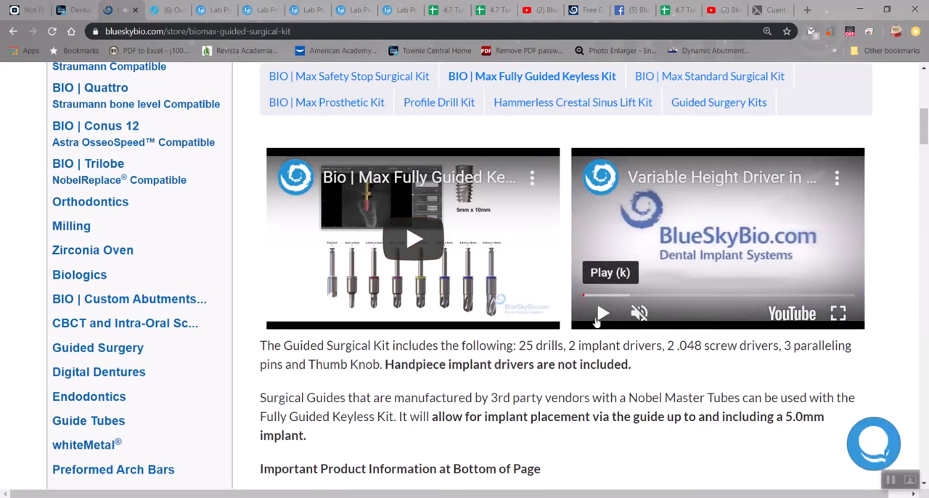
left_click(599, 318)
left_click(596, 297)
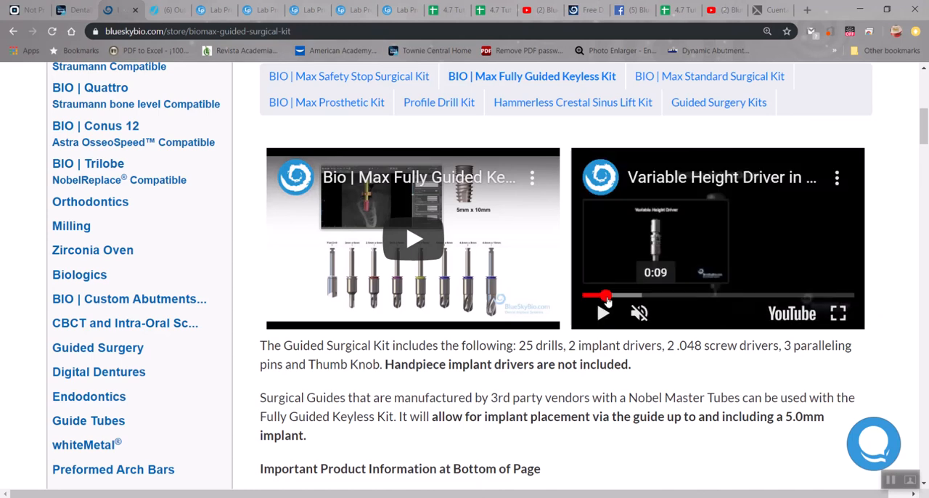
left_click(838, 313)
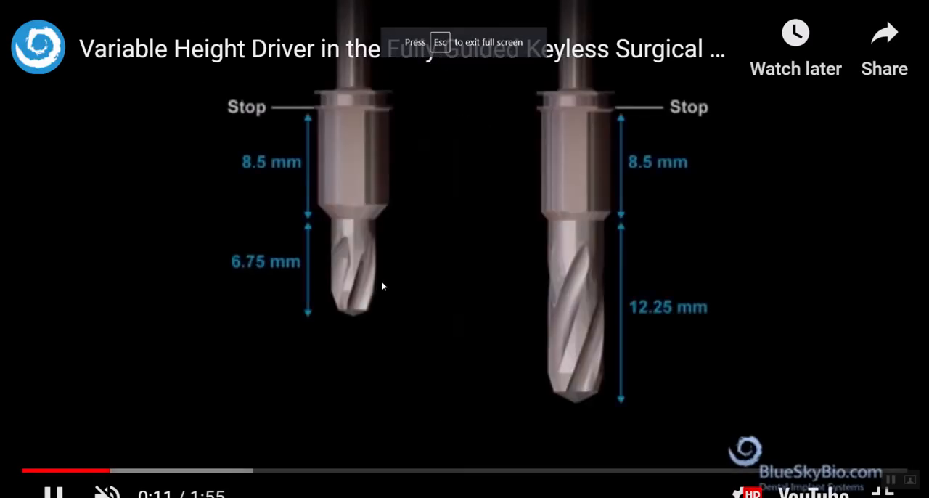
- Pause the video to examine the drill stop and length dimensions, then resume and skip ahead to the guide tube settings
left_click(58, 494)
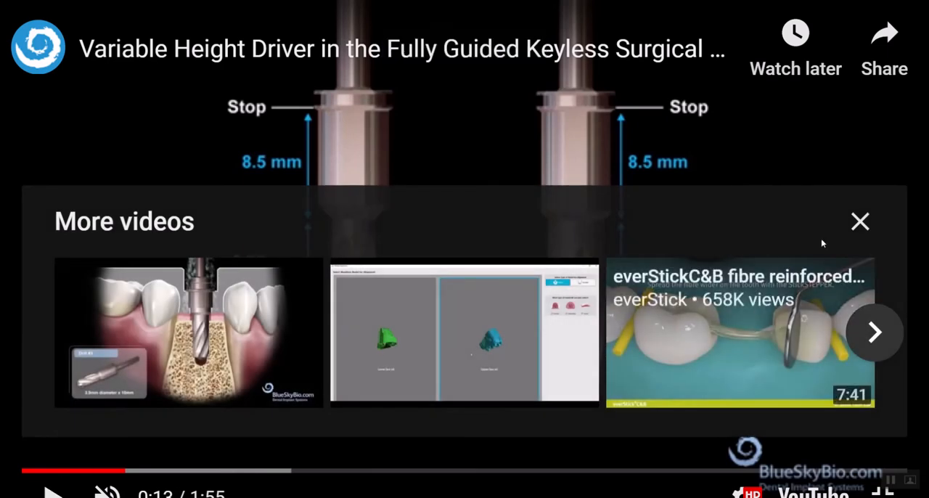
left_click(857, 221)
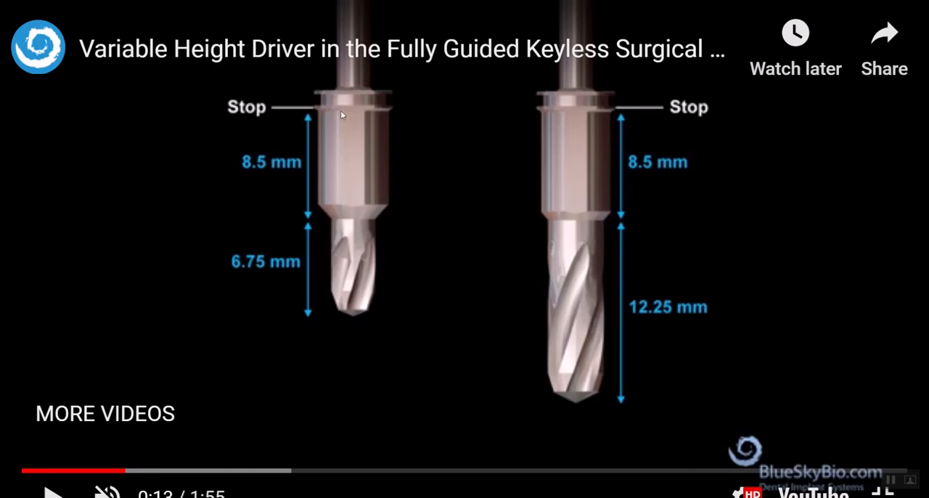
left_click(53, 492)
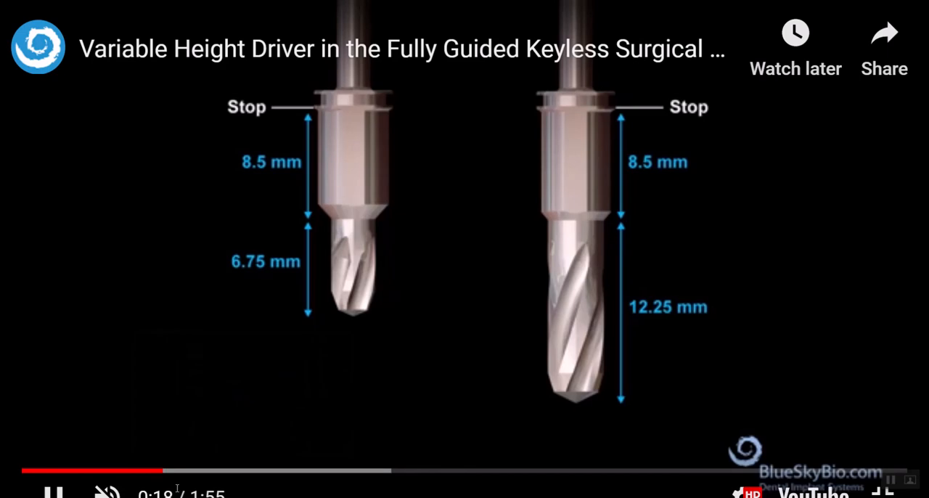
left_click(194, 472)
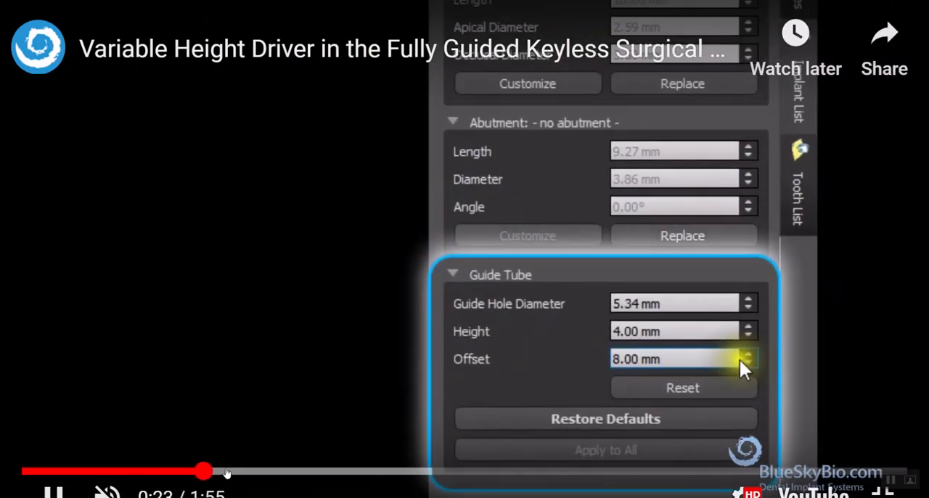